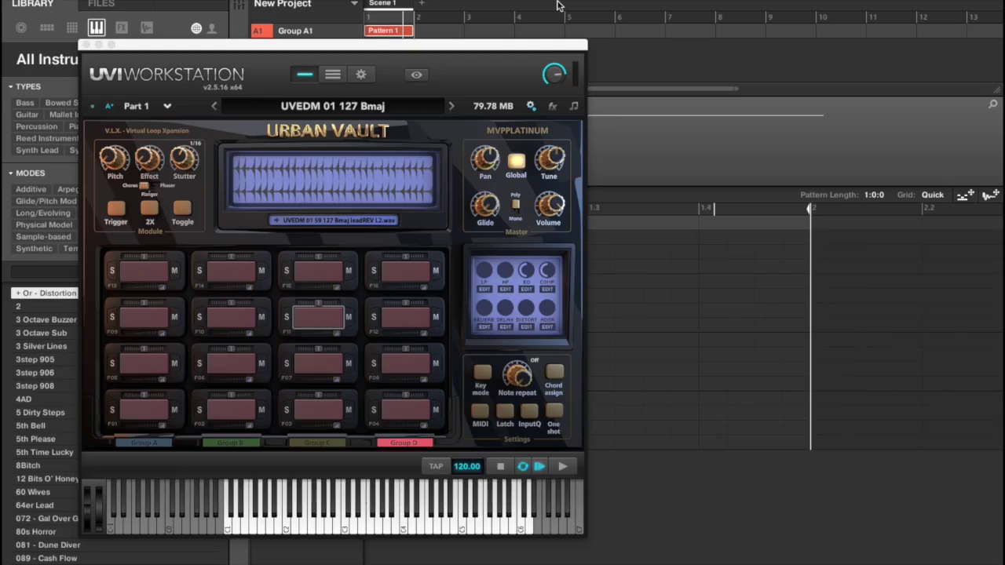
Reopen the UVI Workstation plugin window from the first sound and open its soundbank browser
{"action": "left_click", "coordinate": [594, 32]}
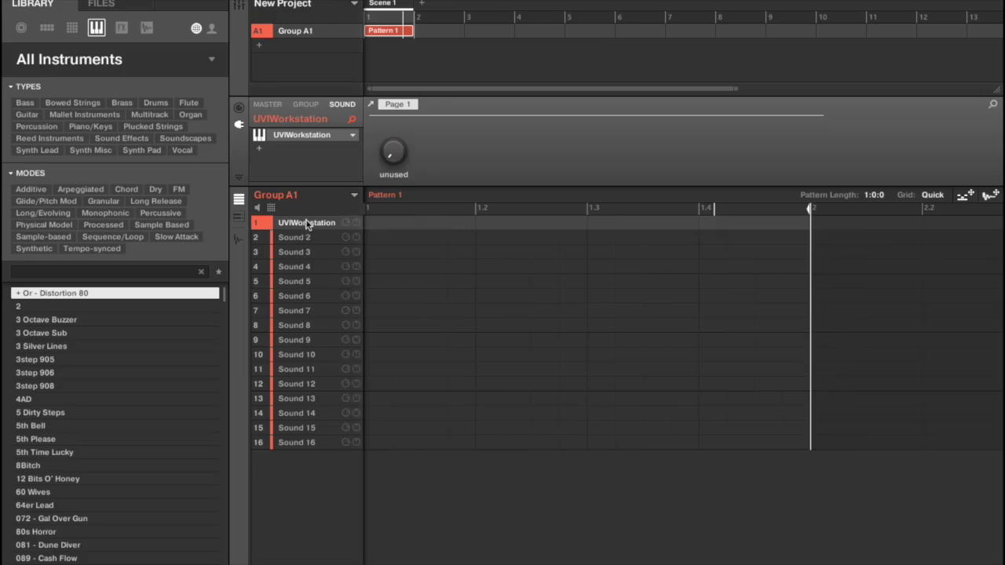
{"action": "left_click", "coordinate": [292, 135]}
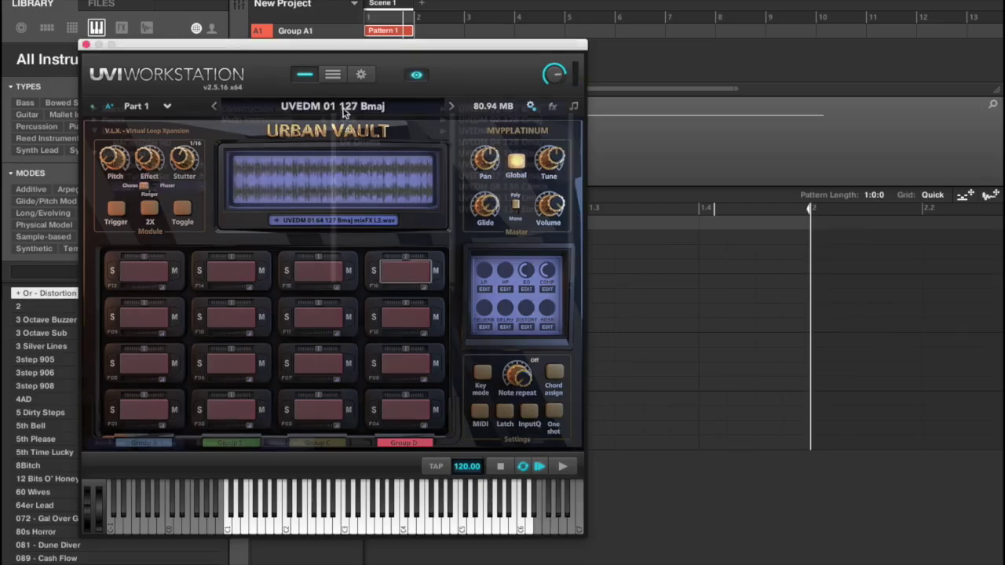
{"action": "left_click", "coordinate": [343, 110]}
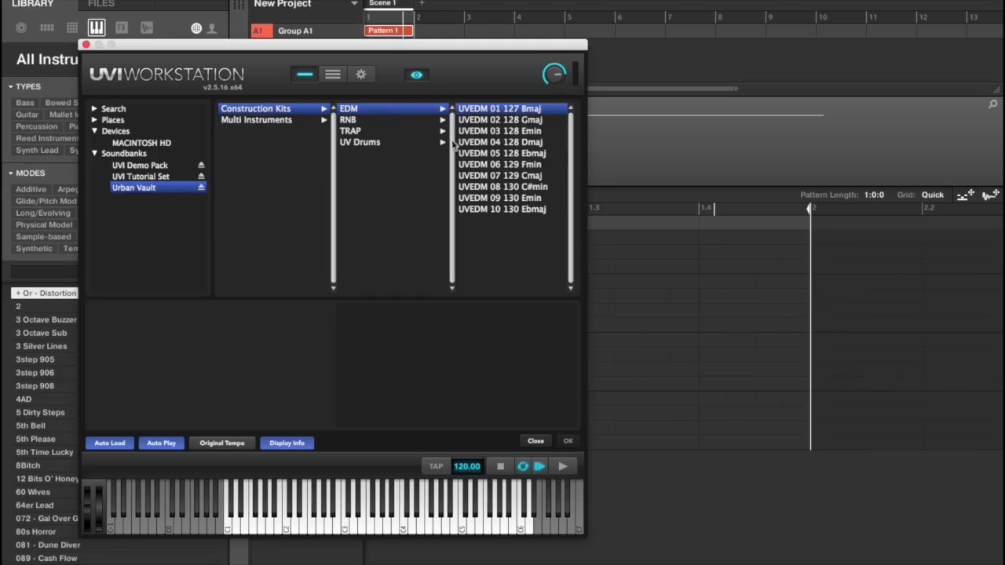
Browse the UVI Demo Pack and UVI Tutorial Set soundbanks, and list Urban Vault's EDM construction kits
{"action": "left_click", "coordinate": [165, 164]}
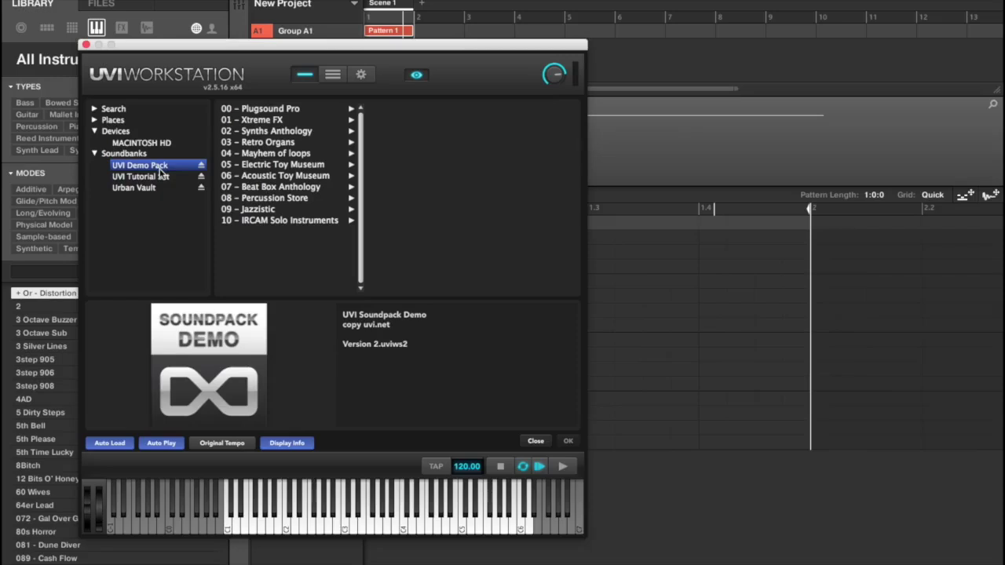
{"action": "left_click", "coordinate": [156, 186]}
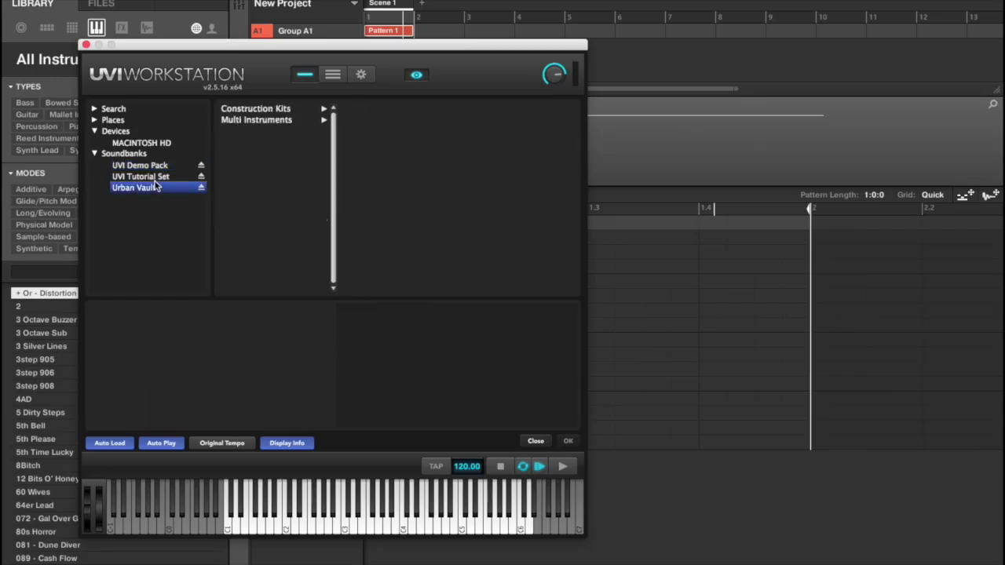
{"action": "left_click", "coordinate": [159, 177]}
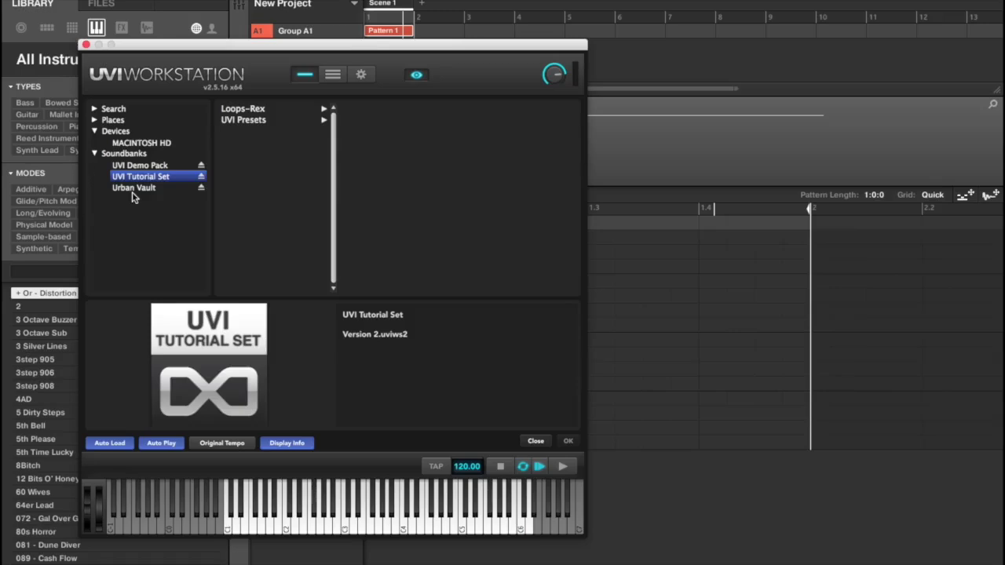
{"action": "left_click", "coordinate": [142, 188]}
{"action": "left_click", "coordinate": [274, 110]}
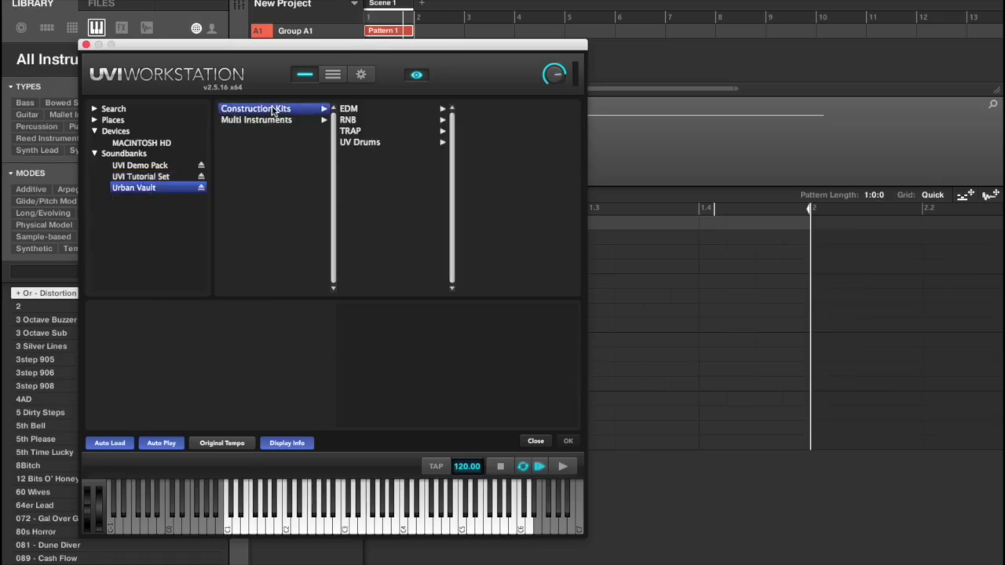
{"action": "left_click", "coordinate": [382, 113]}
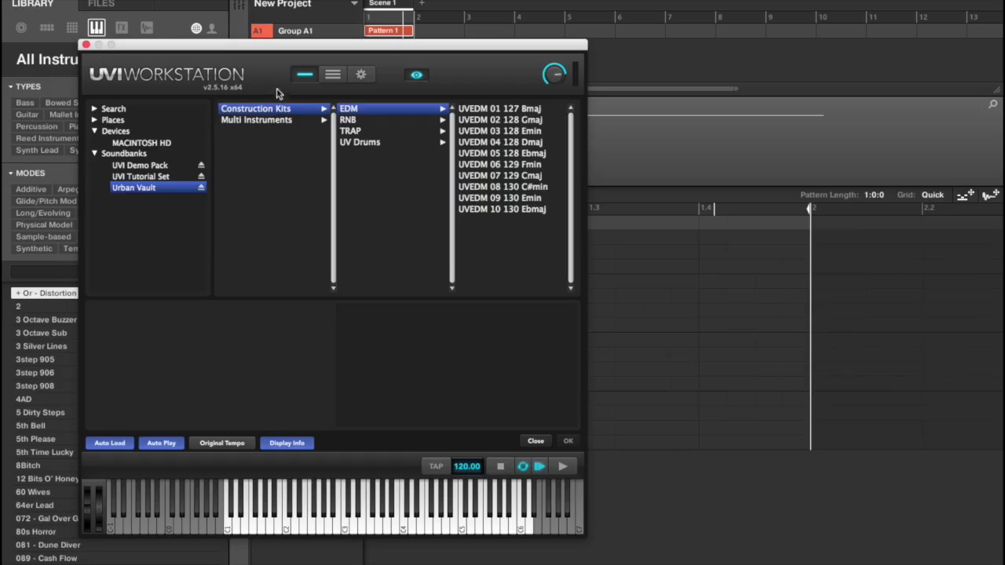
View the plugin's multi and settings pages, return to the loaded Urban Vault kit and audition a key
{"action": "left_click", "coordinate": [333, 73]}
{"action": "left_click", "coordinate": [360, 74]}
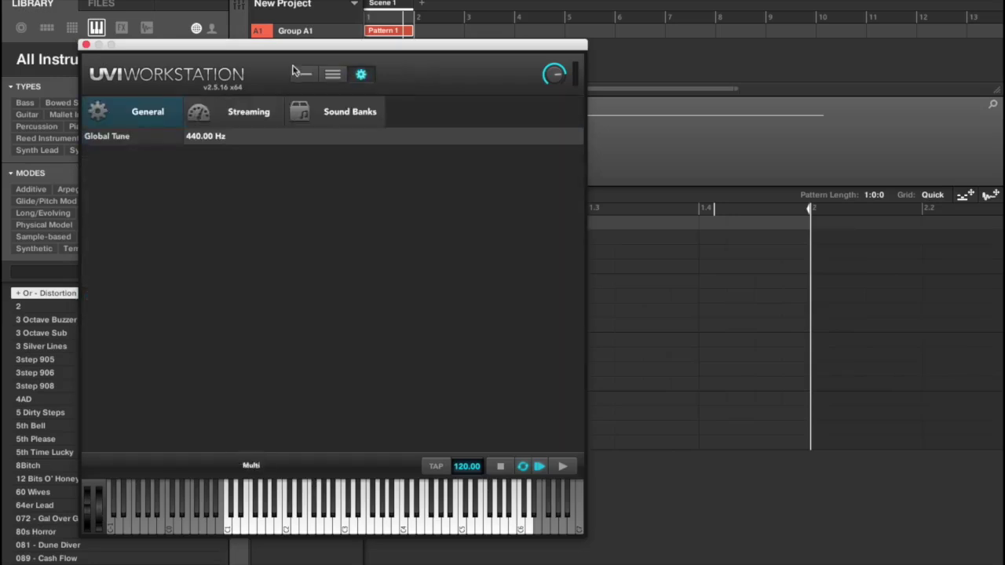
{"action": "left_click", "coordinate": [302, 76]}
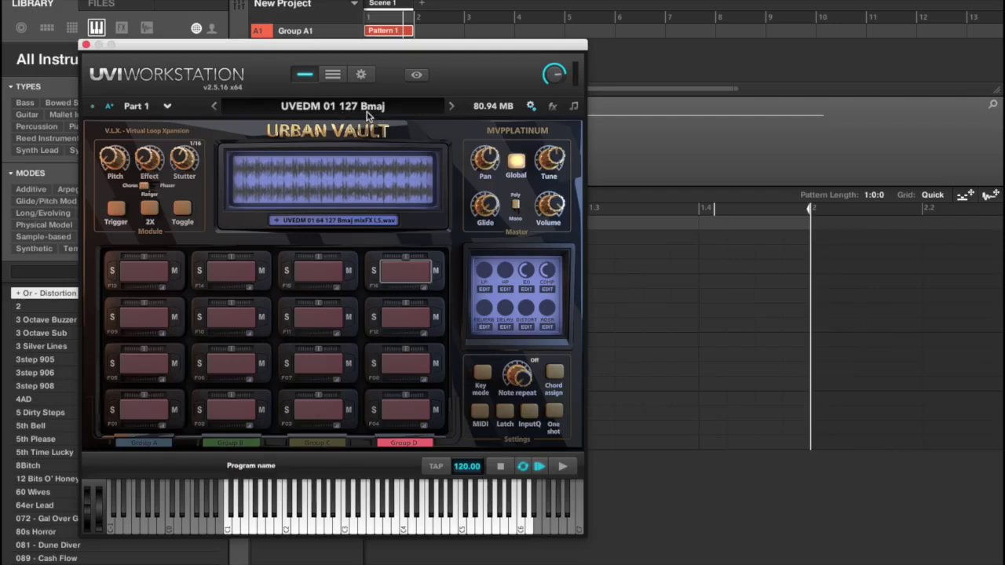
{"action": "left_click", "coordinate": [481, 486]}
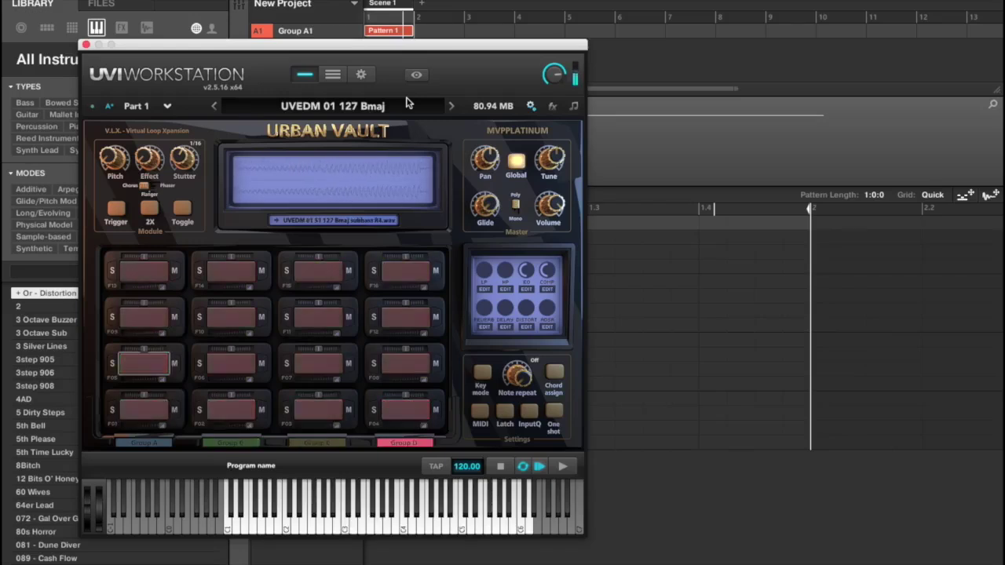
Load the UVEDM 02 128 Gmaj kit from Urban Vault's EDM construction kits
{"action": "left_click", "coordinate": [380, 110]}
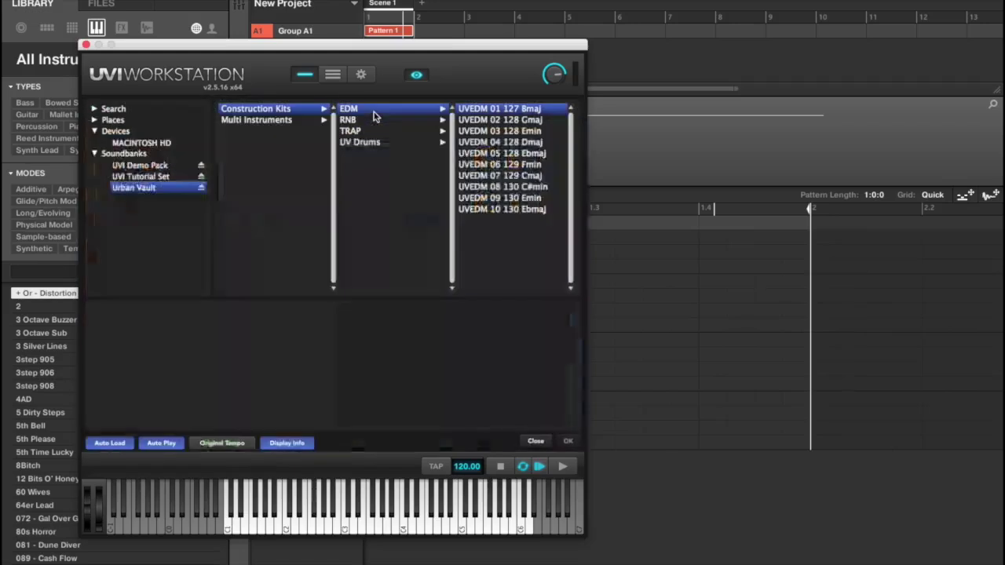
{"action": "left_click", "coordinate": [527, 120]}
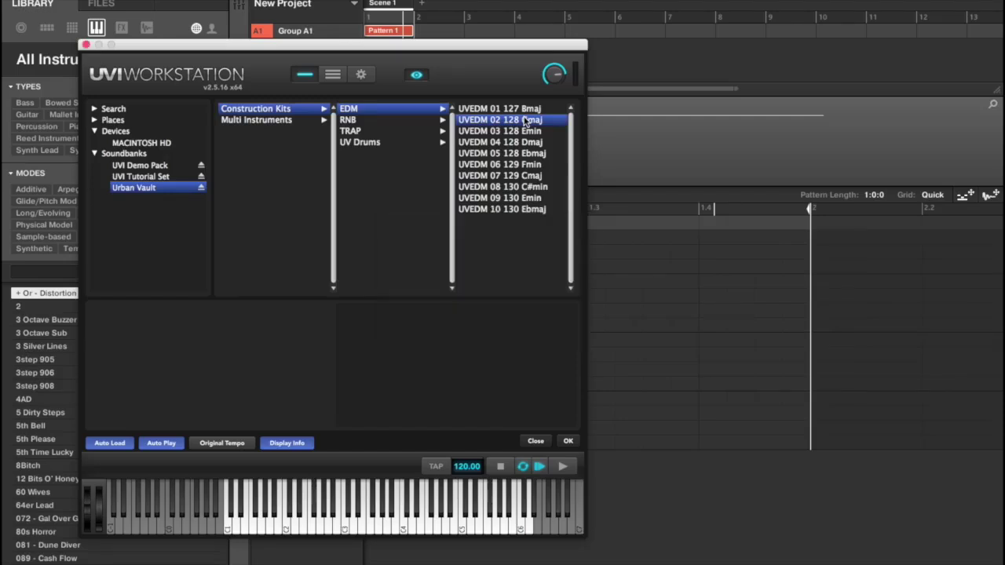
{"action": "double_click", "coordinate": [526, 120]}
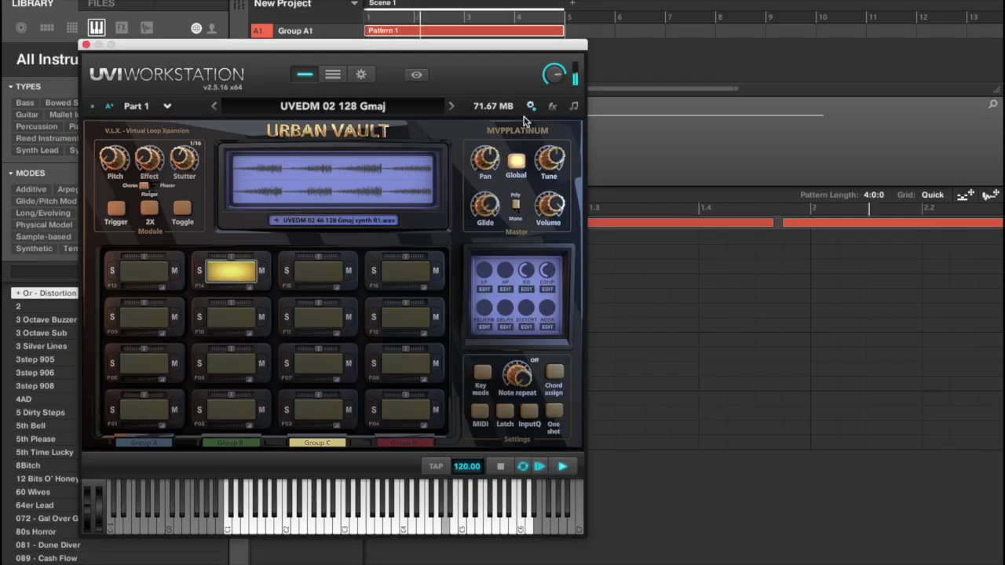
Inspect the recorded notes in Pattern 1, comparing the pattern editor's group view and piano roll view
{"action": "left_click", "coordinate": [860, 224]}
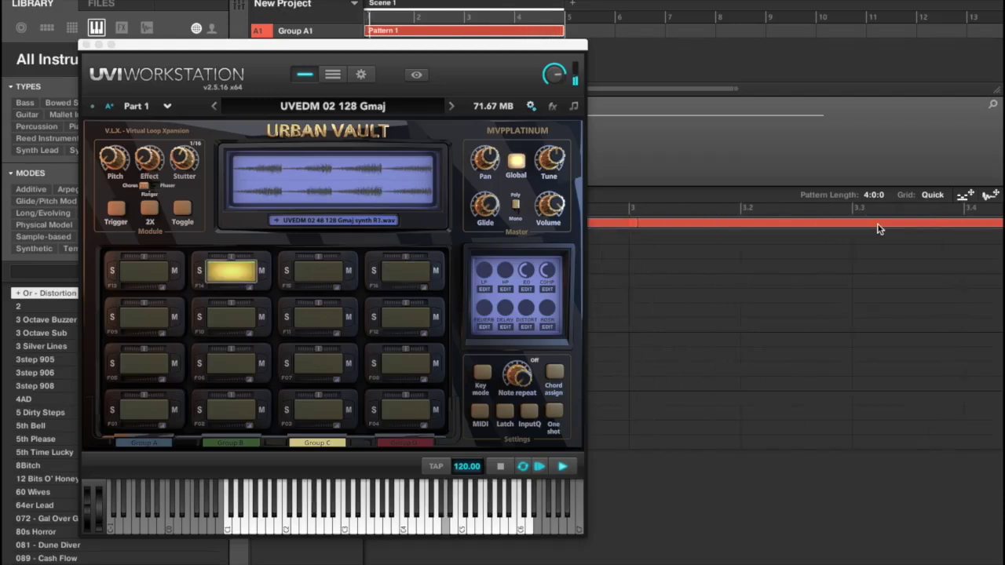
{"action": "left_click", "coordinate": [758, 239]}
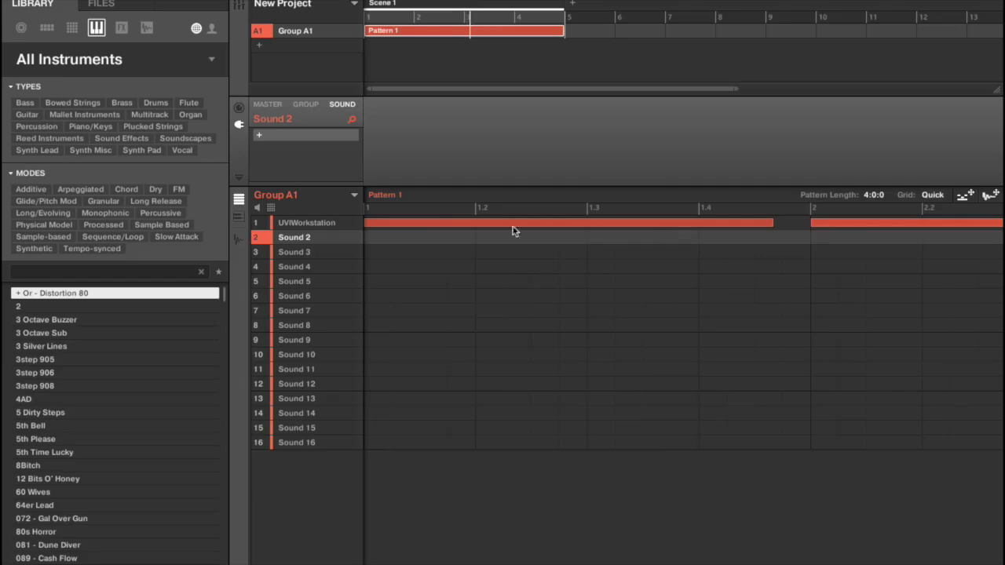
{"action": "left_click", "coordinate": [240, 216]}
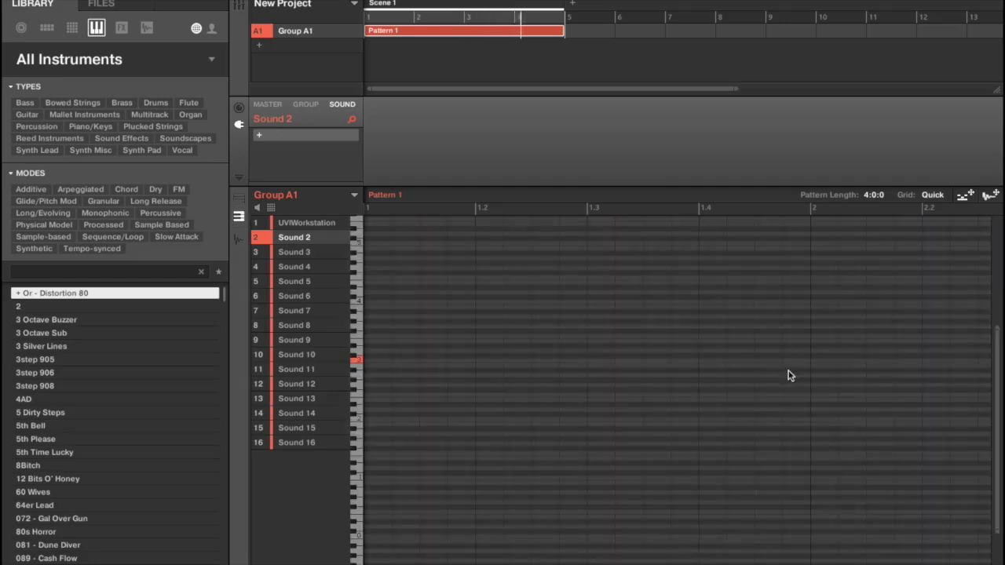
{"action": "left_click", "coordinate": [239, 201]}
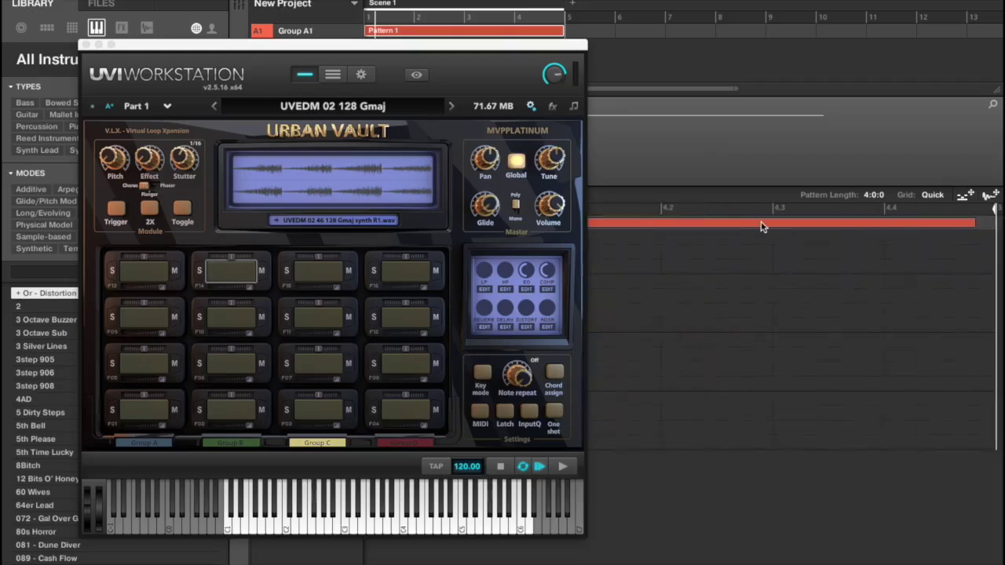
Lengthen the last two long notes in Pattern 1 to end at bars 4 and 5, and play the pattern back
{"action": "left_click_drag", "start_coordinate": [978, 228], "coordinate": [972, 231]}
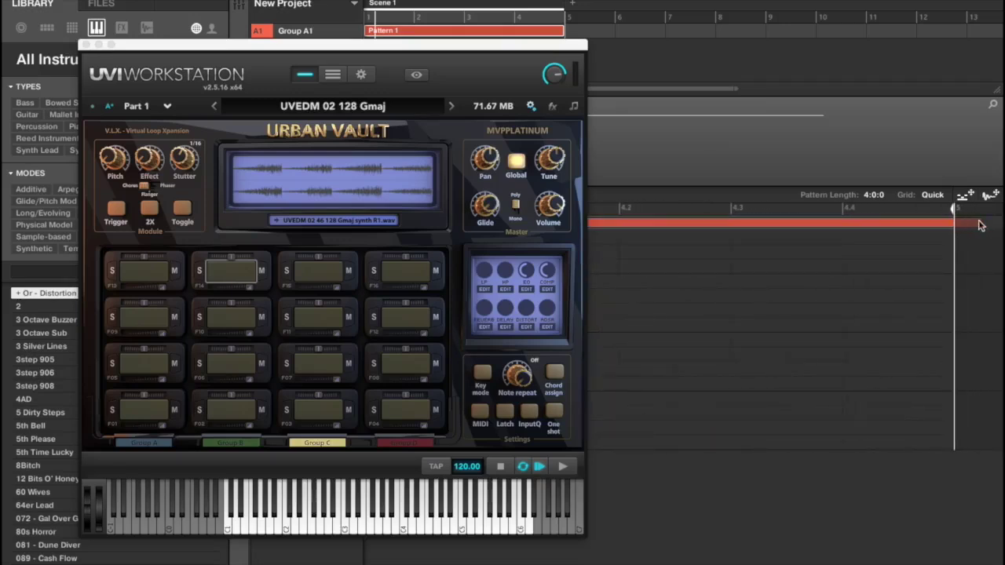
{"action": "left_click", "coordinate": [979, 227]}
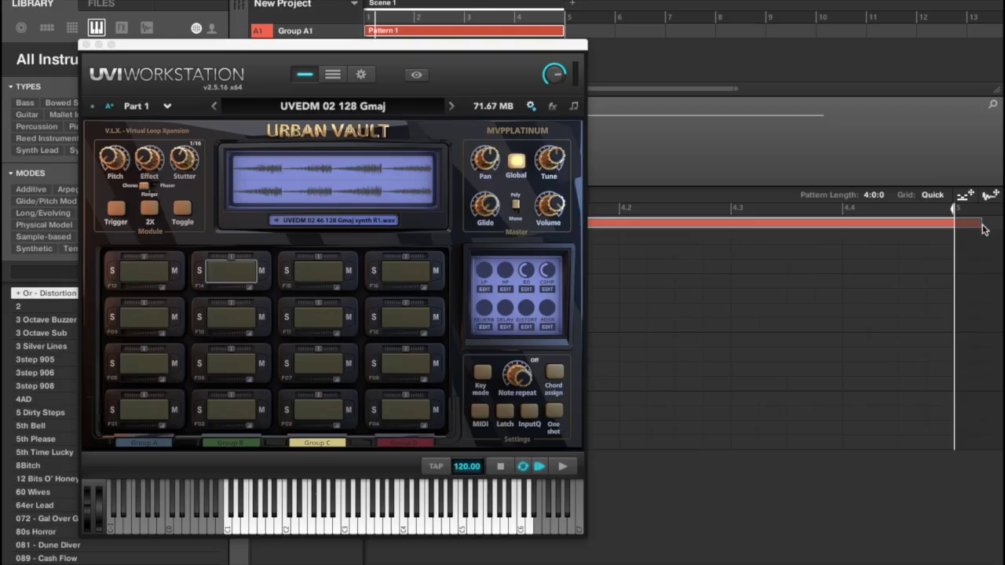
{"action": "left_click_drag", "start_coordinate": [985, 224], "coordinate": [938, 227]}
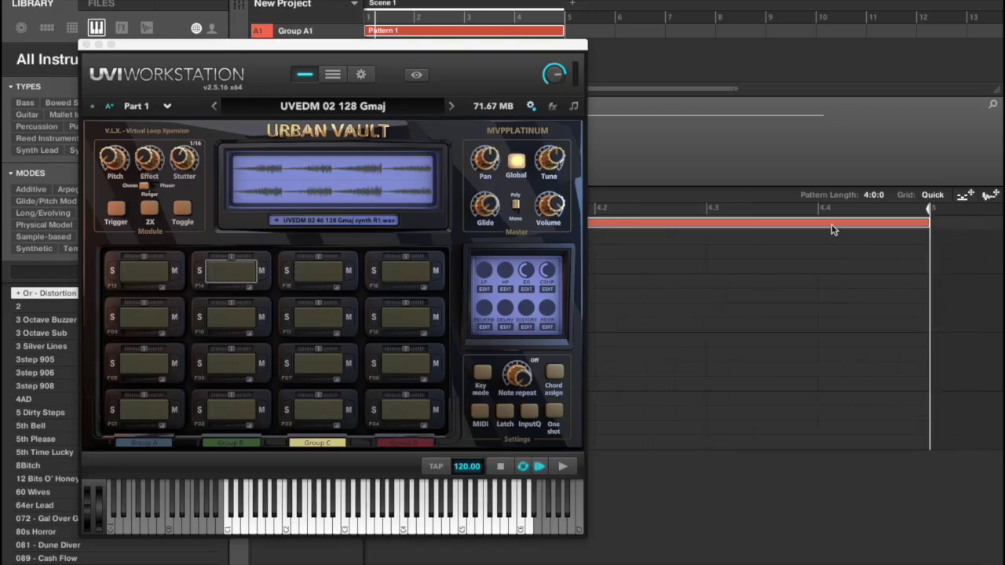
{"action": "scroll", "coordinate": [833, 229], "scroll_direction": "left", "scroll_amount": 5}
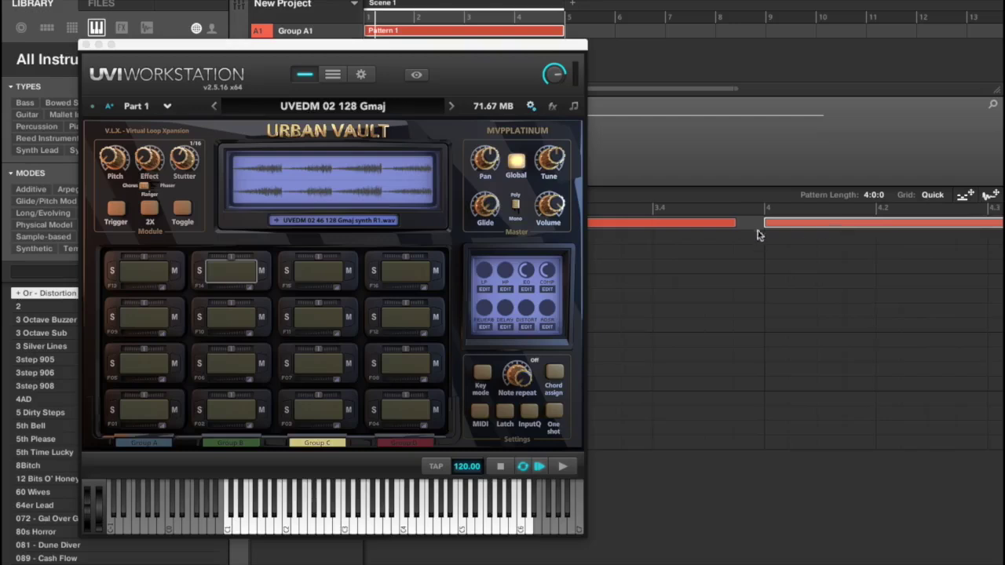
{"action": "left_click_drag", "start_coordinate": [738, 221], "coordinate": [764, 227]}
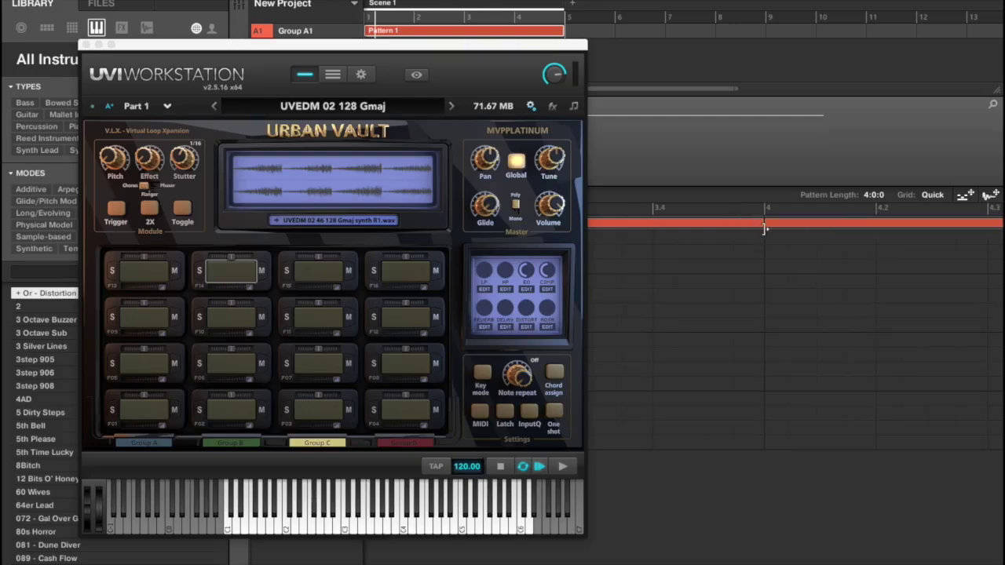
{"action": "scroll", "coordinate": [760, 232], "scroll_direction": "left", "scroll_amount": 5}
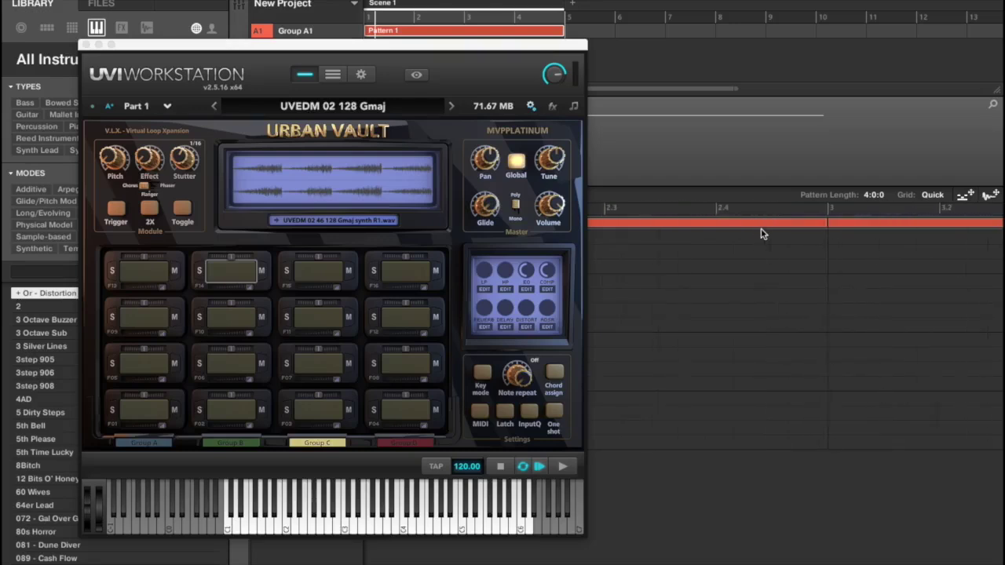
{"action": "scroll", "coordinate": [756, 231], "scroll_direction": "left", "scroll_amount": 3}
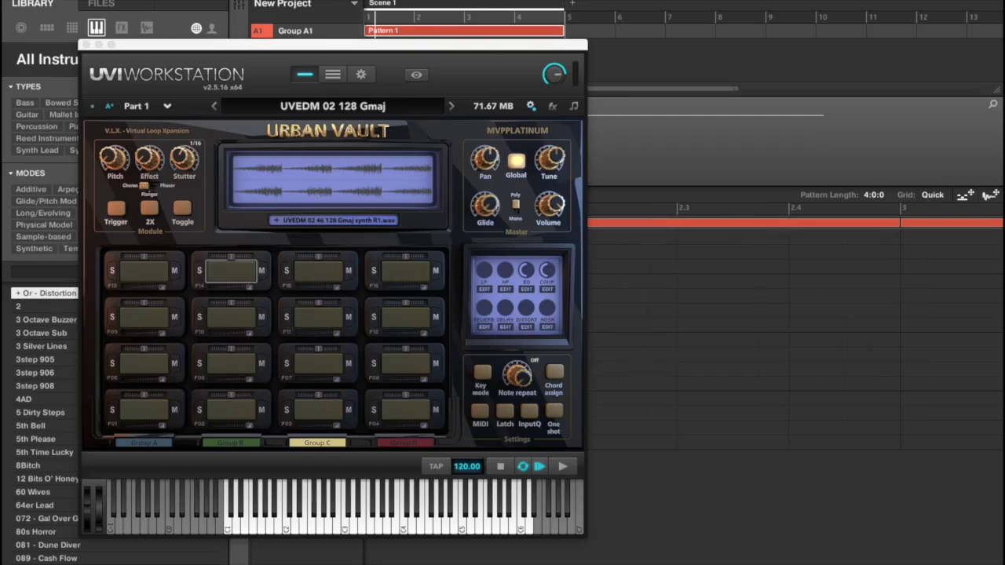
{"action": "key", "text": "space"}
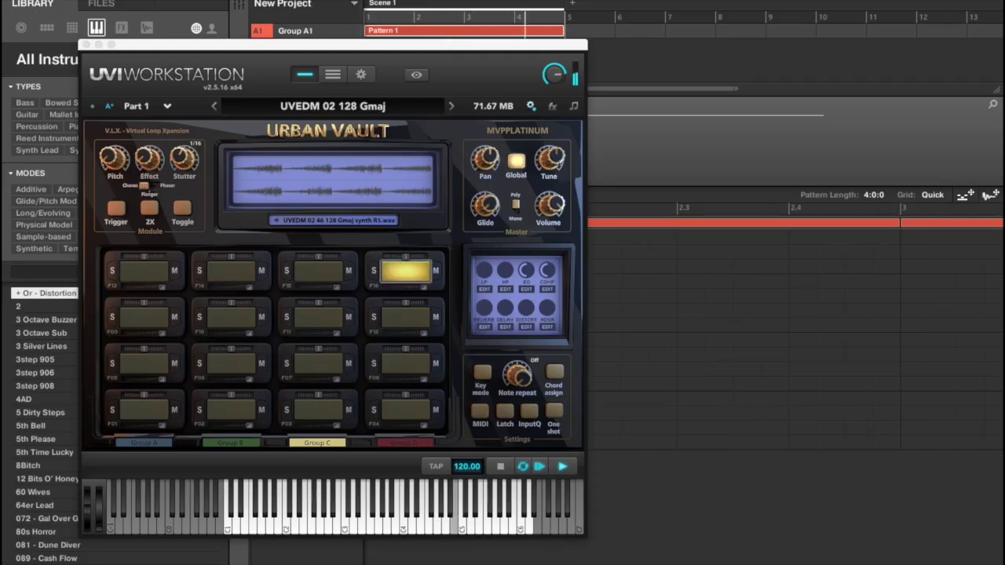
{"action": "key", "text": "space"}
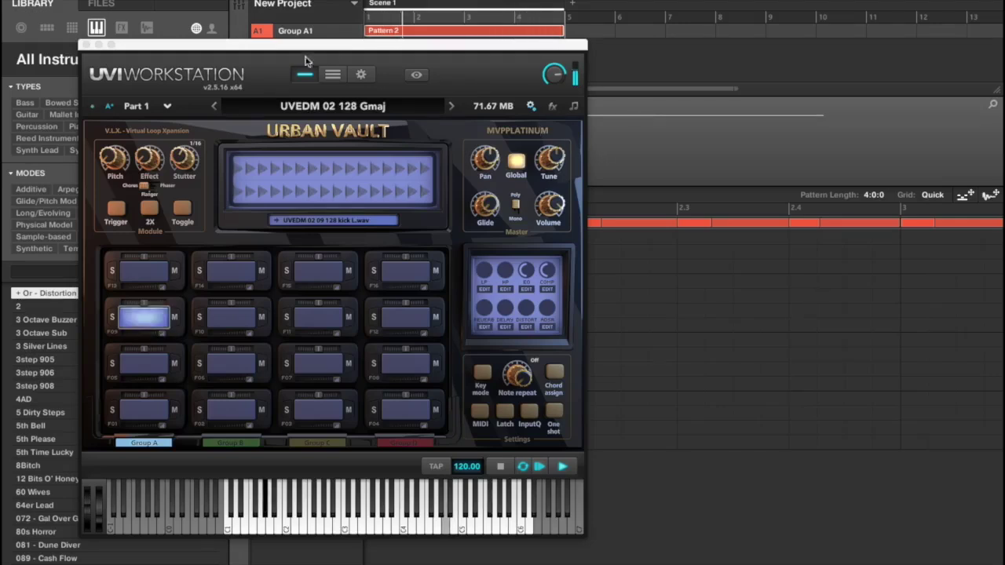
Close the plugin window and move the two late kick notes in Pattern 2 back onto beats 3.4 and 4.3
{"action": "left_click", "coordinate": [86, 46]}
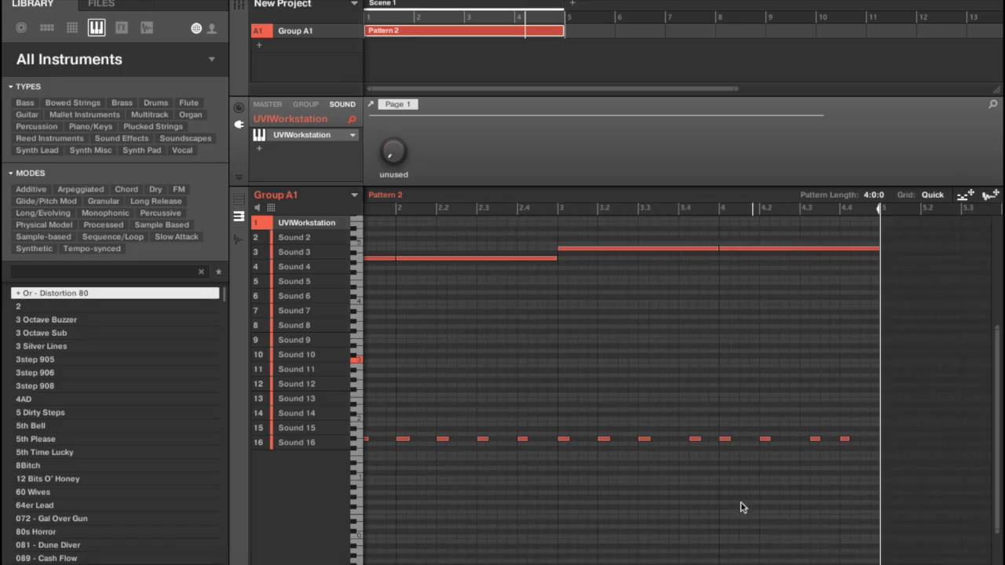
{"action": "scroll", "coordinate": [683, 385], "scroll_direction": "left", "scroll_amount": 3}
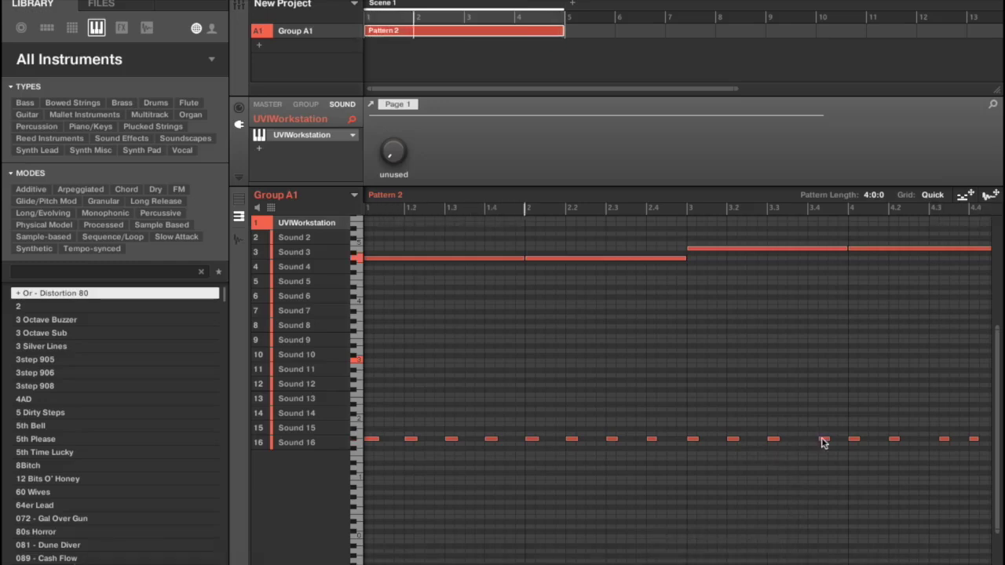
{"action": "left_click_drag", "start_coordinate": [823, 442], "coordinate": [814, 442]}
{"action": "left_click_drag", "start_coordinate": [940, 439], "coordinate": [929, 439]}
{"action": "scroll", "coordinate": [928, 439], "scroll_direction": "down", "scroll_amount": 2}
{"action": "scroll", "coordinate": [928, 439], "scroll_direction": "right", "scroll_amount": 3}
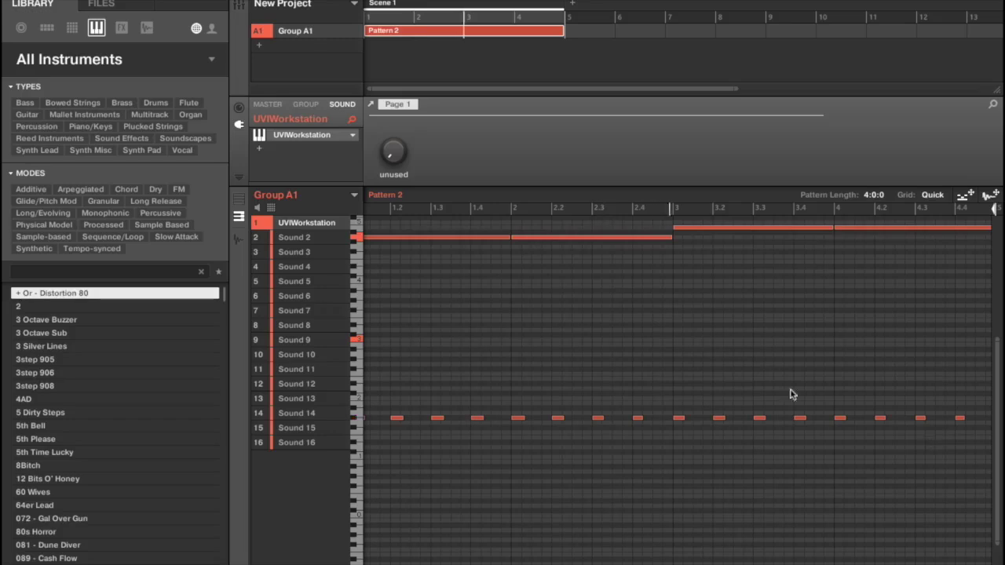
Reopen the UVI Workstation window to access the kit's Group A drum pads, and close it
{"action": "mouse_move", "coordinate": [399, 165]}
{"action": "left_click", "coordinate": [314, 134]}
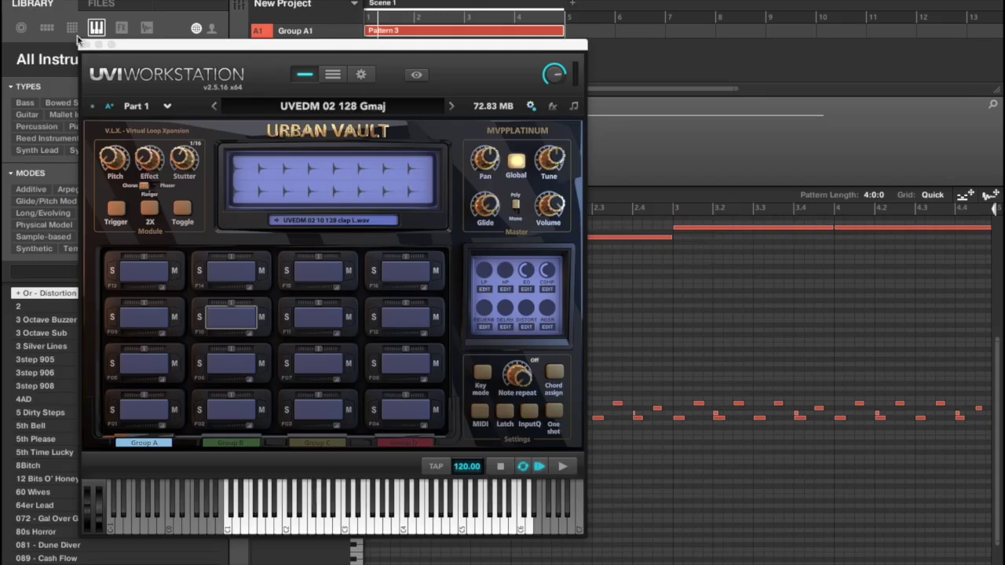
{"action": "left_click", "coordinate": [85, 46]}
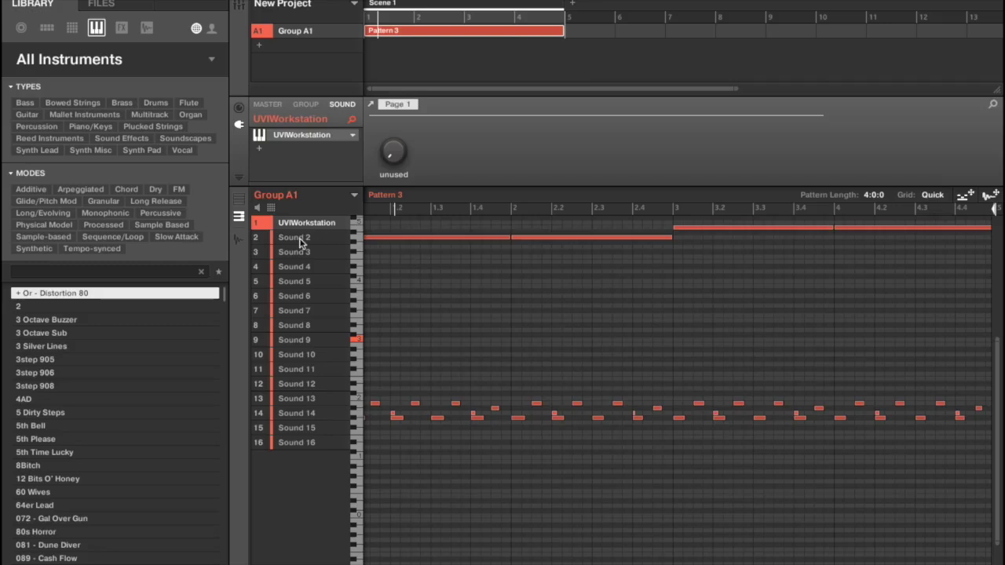
Check the note lanes of Sound 2 and the UVIWorkstation sound, add a second group and reselect Group A1
{"action": "left_click", "coordinate": [300, 239]}
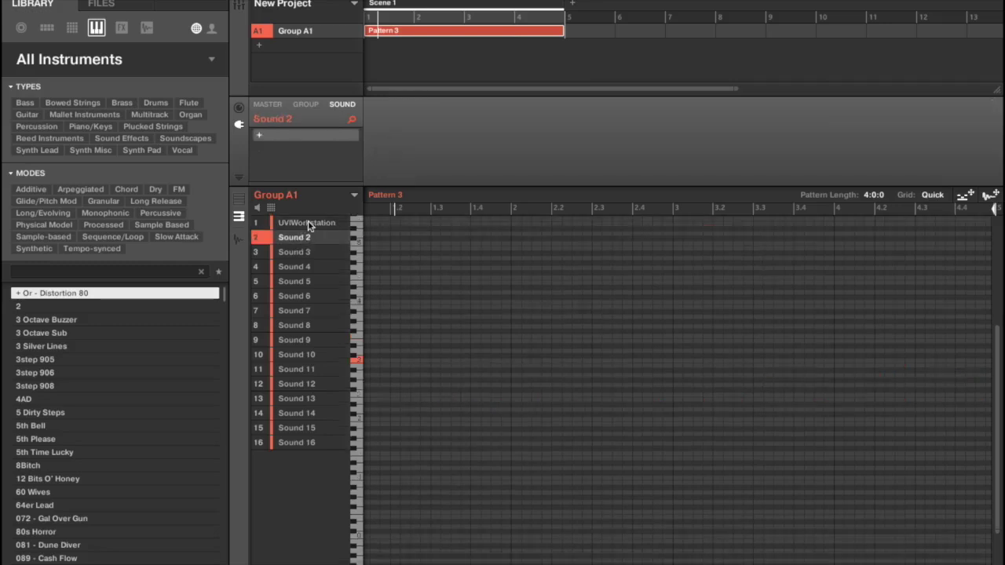
{"action": "left_click", "coordinate": [308, 225]}
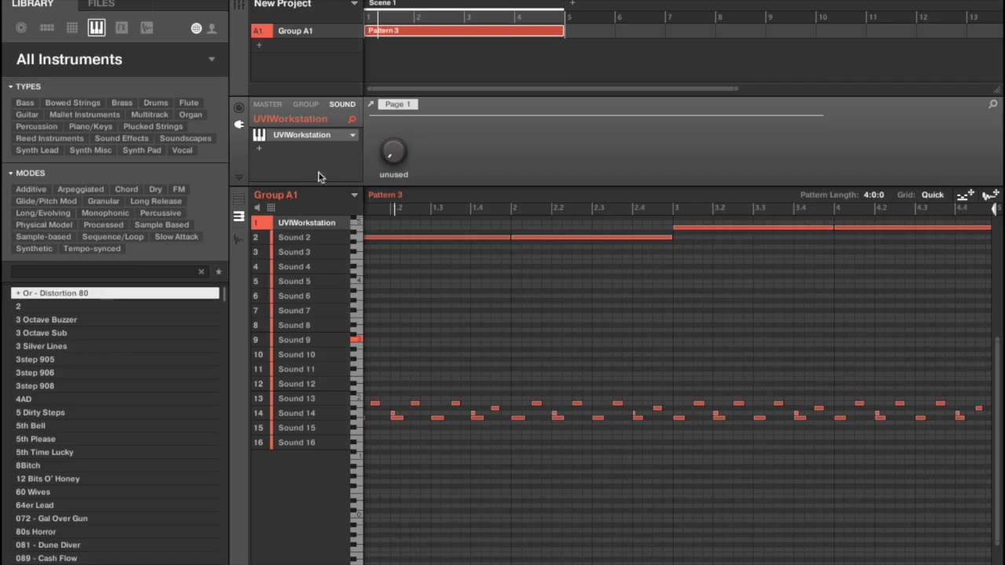
{"action": "left_click", "coordinate": [318, 44]}
{"action": "left_click", "coordinate": [329, 30]}
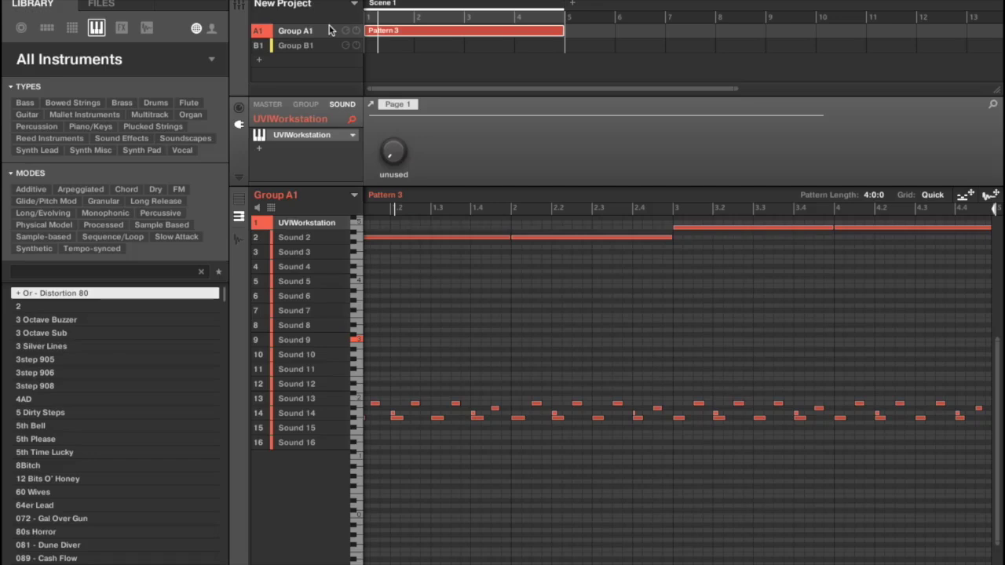
Paste the copied notes into Pattern 1 of Group B1 and delete the short drum notes from Group A1's Pattern 3
{"action": "key", "text": "ctrl+v"}
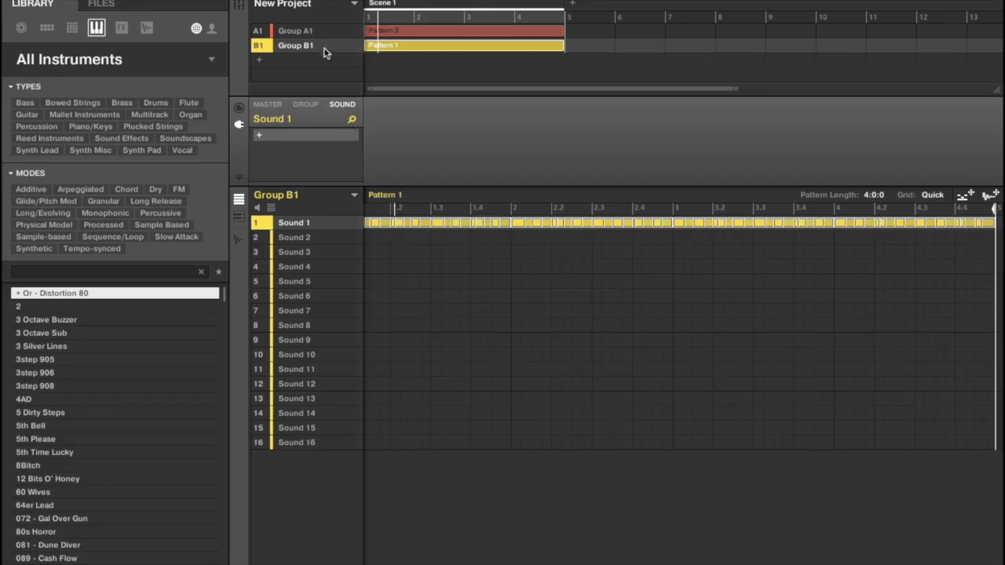
{"action": "left_click", "coordinate": [321, 34]}
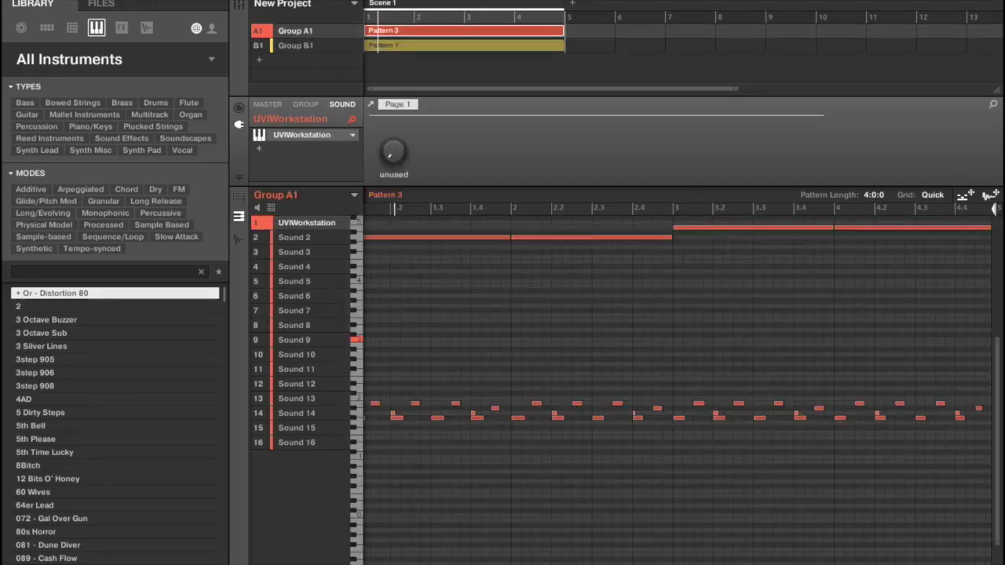
{"action": "scroll", "coordinate": [675, 354], "scroll_direction": "down", "scroll_amount": 3}
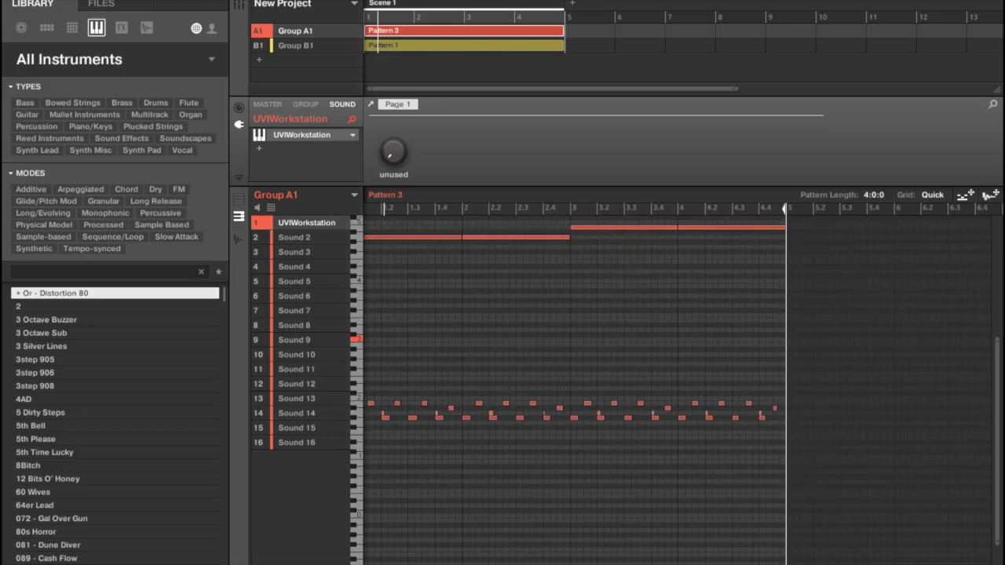
{"action": "left_click_drag", "start_coordinate": [781, 452], "coordinate": [76, 346]}
{"action": "key", "text": "Delete"}
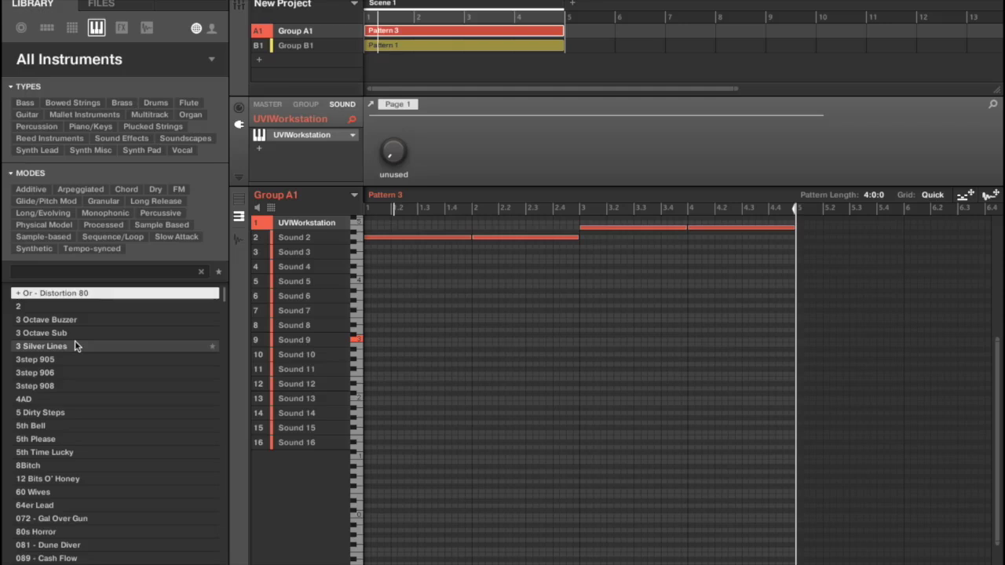
Delete the long synth notes from Sound 1 in Group B1's Pattern 1, keeping the short drum notes
{"action": "left_click", "coordinate": [310, 47]}
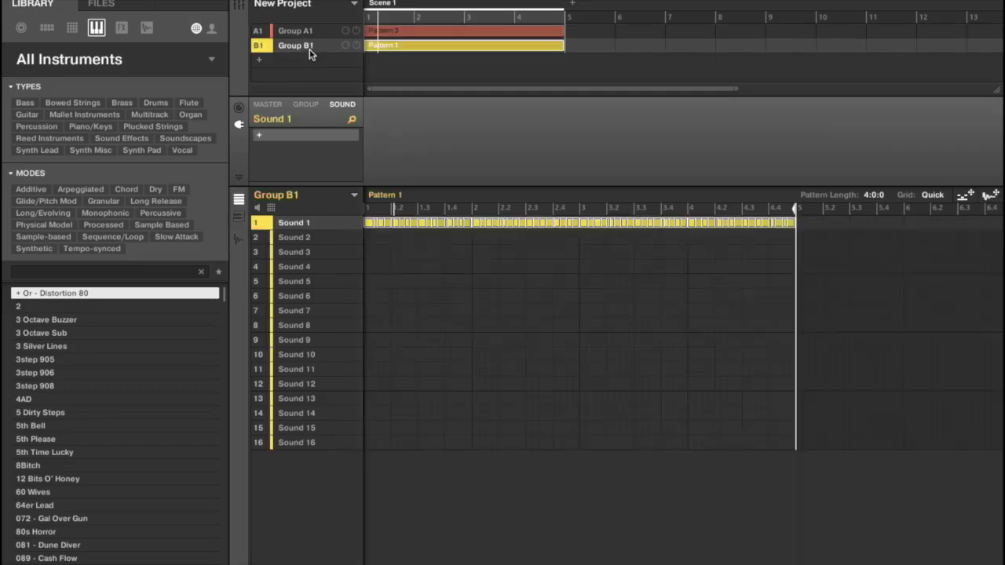
{"action": "left_click", "coordinate": [321, 236]}
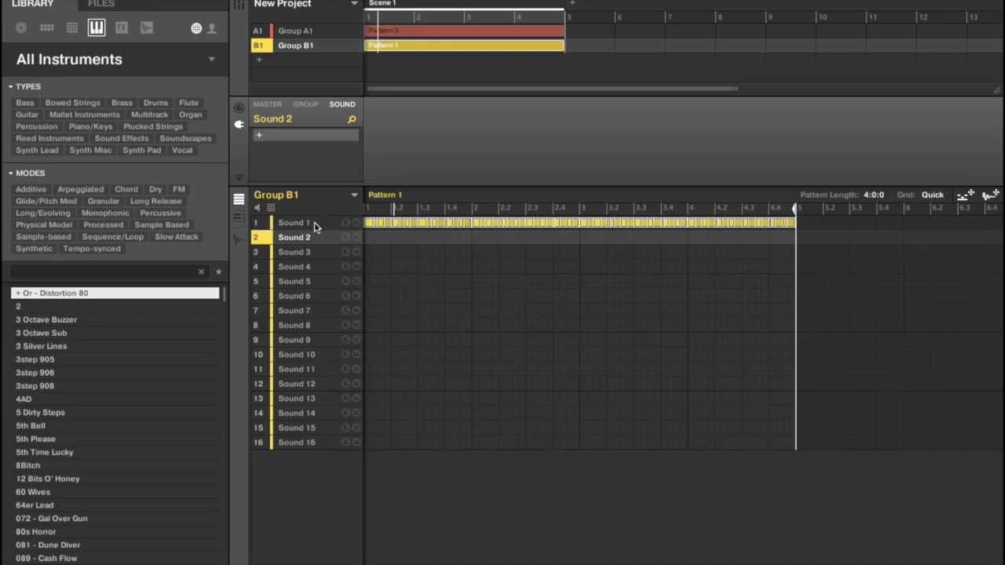
{"action": "left_click", "coordinate": [315, 225]}
{"action": "left_click", "coordinate": [239, 216]}
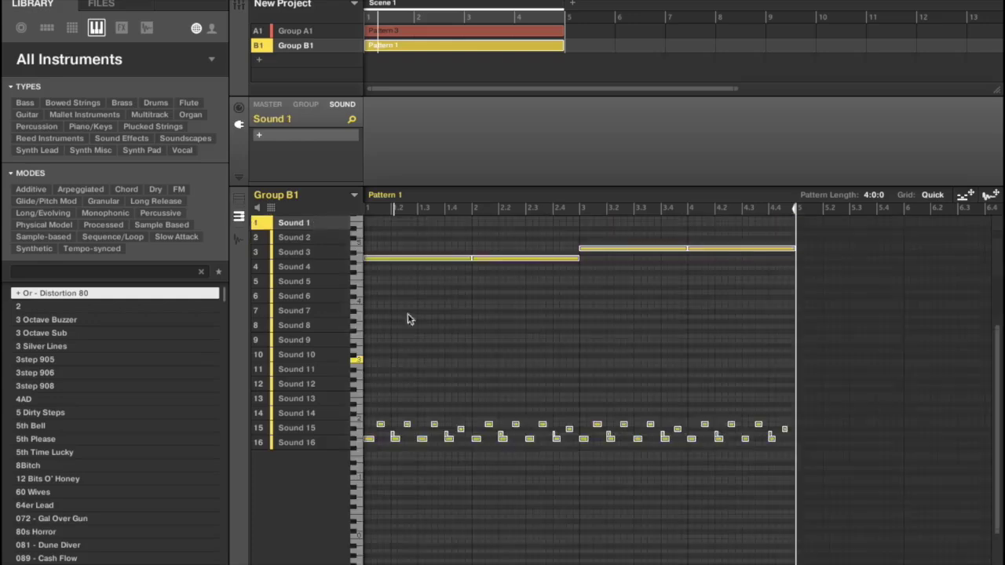
{"action": "left_click_drag", "start_coordinate": [787, 298], "coordinate": [321, 231]}
{"action": "key", "text": "Delete"}
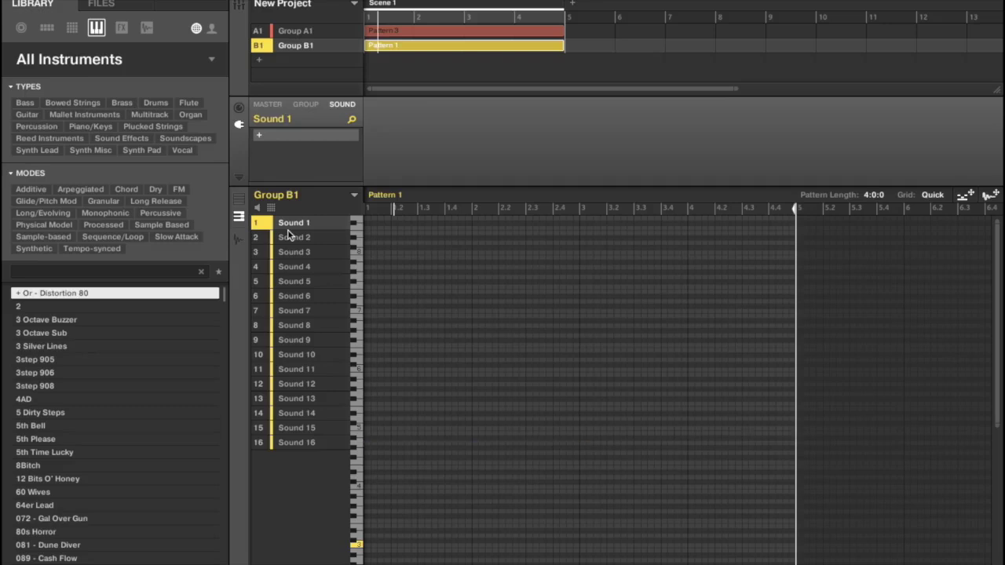
{"action": "left_click", "coordinate": [306, 31]}
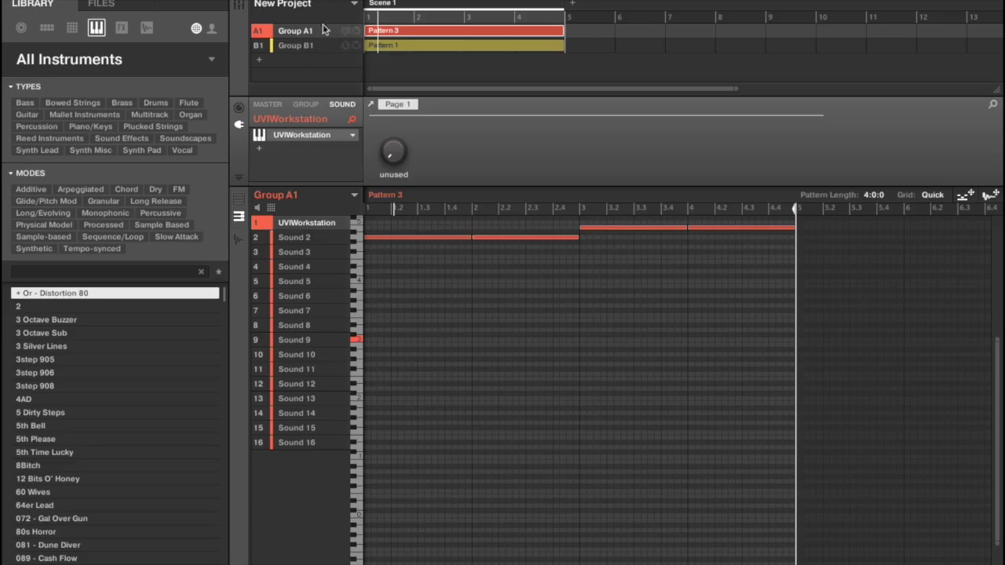
{"action": "left_click", "coordinate": [313, 49]}
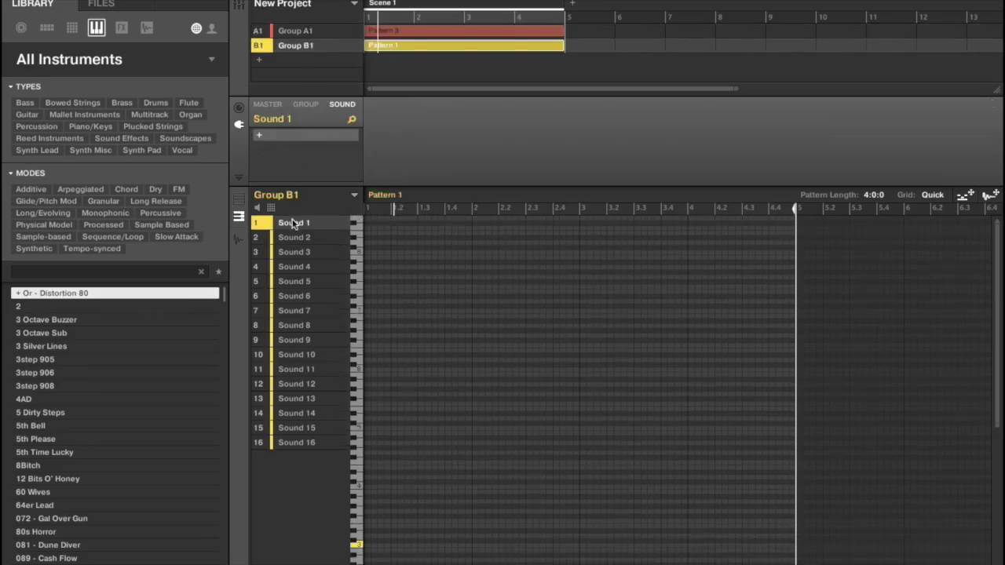
{"action": "key", "text": "ctrl+v"}
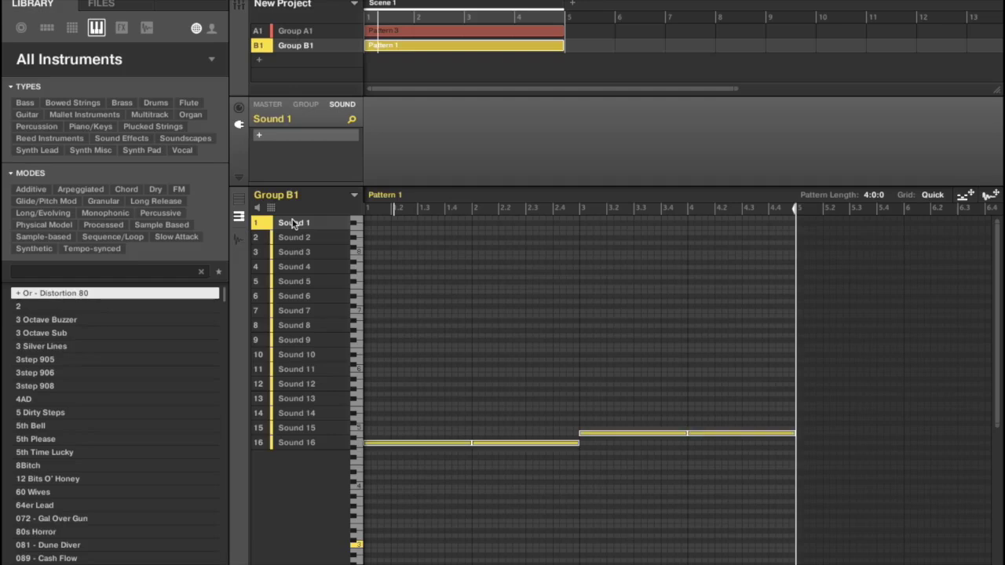
{"action": "key", "text": "ctrl+z"}
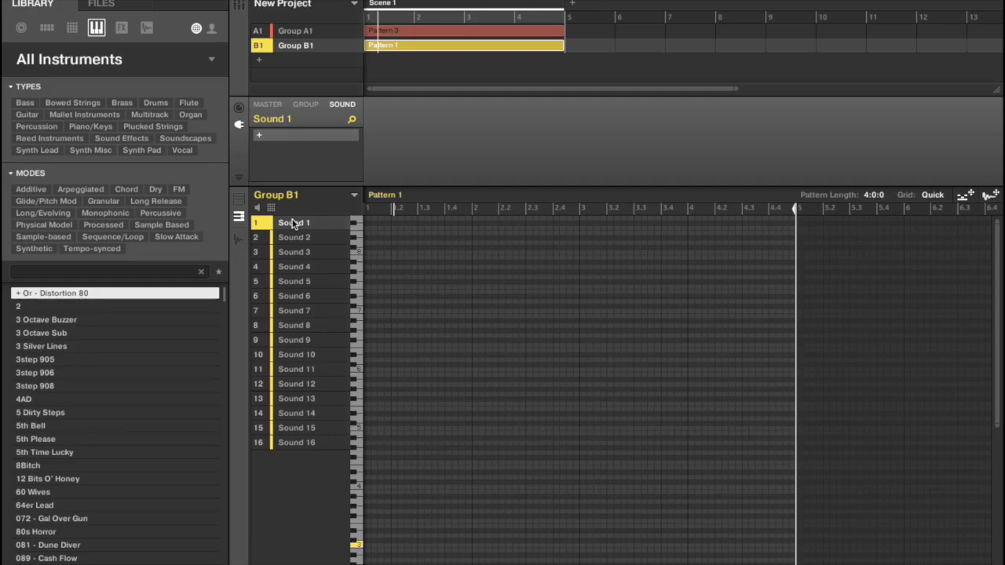
Load the UVIWorkstation (AU) plug-in on Sound 1 of Group B1
{"action": "left_click", "coordinate": [240, 199]}
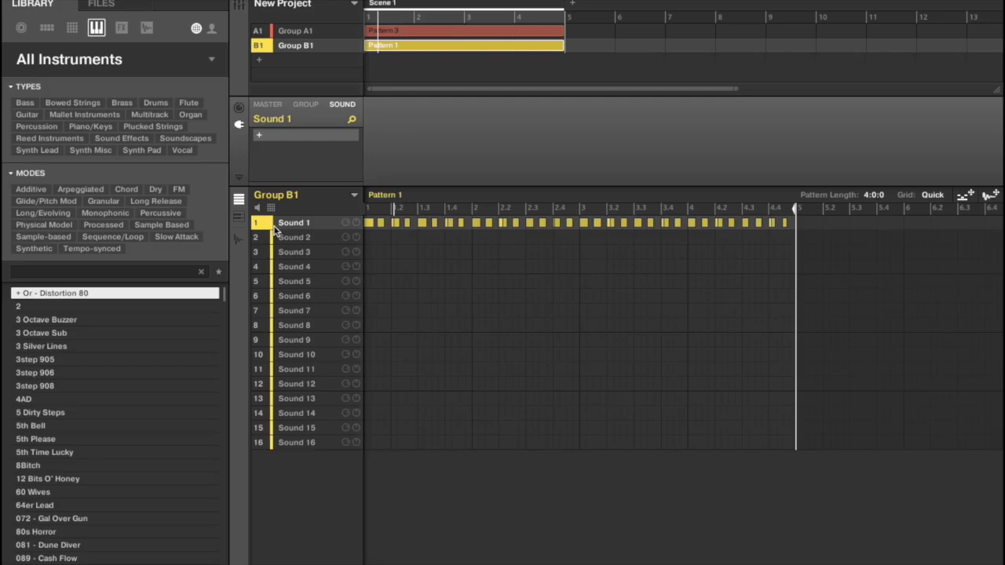
{"action": "left_click", "coordinate": [263, 137]}
{"action": "mouse_move", "coordinate": [292, 336]}
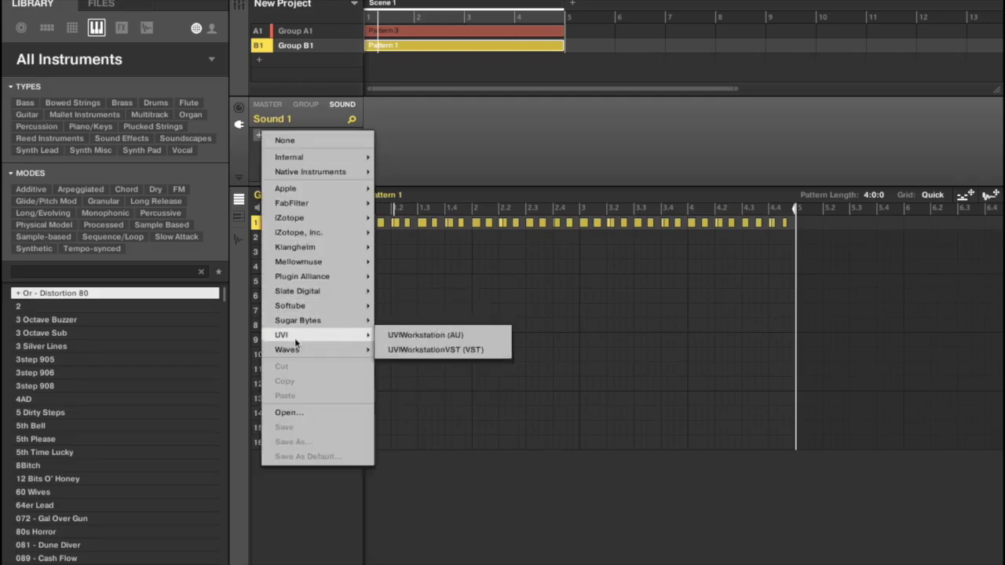
{"action": "left_click", "coordinate": [408, 334]}
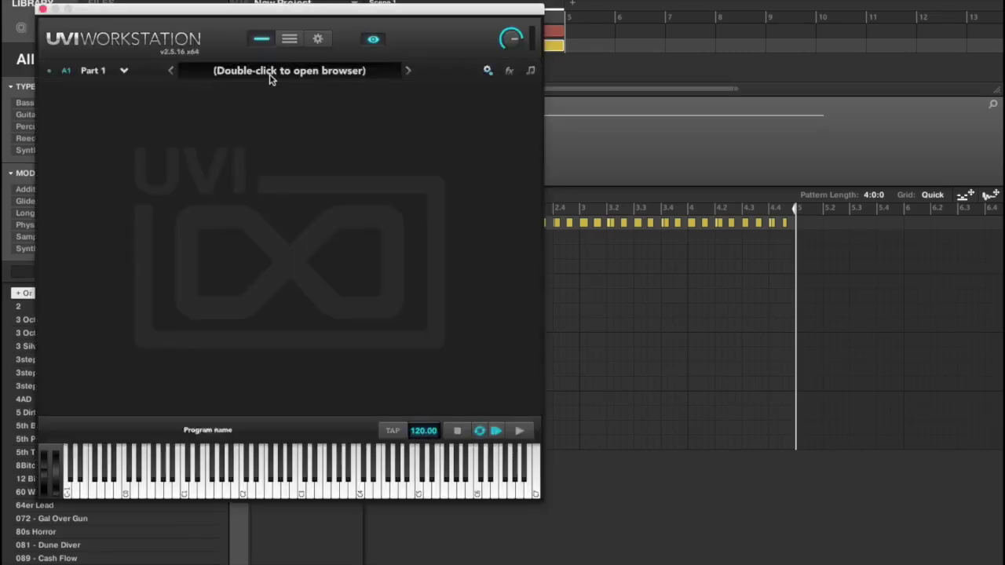
Browse the Urban Vault soundbank to the EDM construction kits in the new UVI Workstation instance
{"action": "double_click", "coordinate": [268, 75]}
{"action": "left_click", "coordinate": [109, 152]}
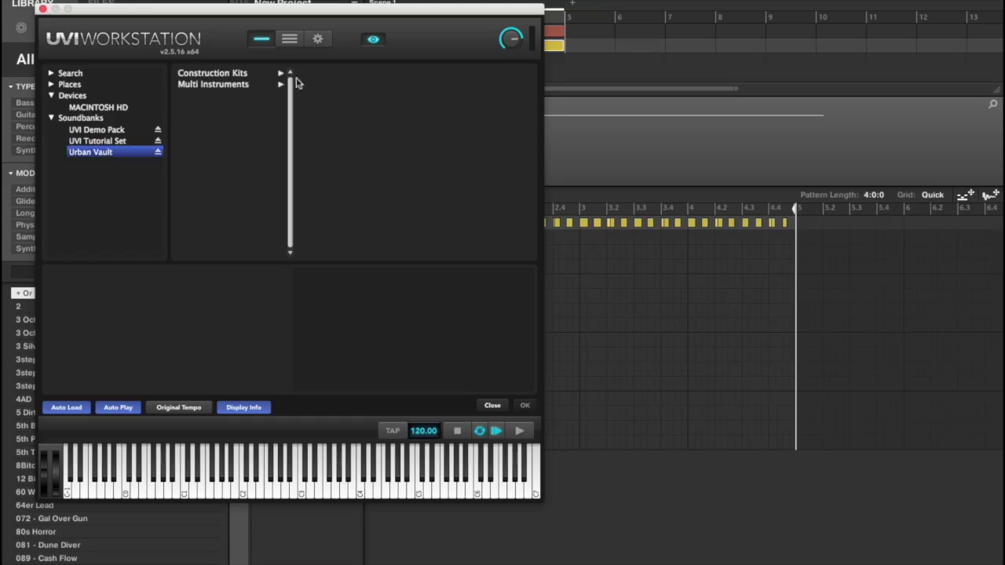
{"action": "left_click", "coordinate": [241, 78]}
{"action": "left_click", "coordinate": [342, 75]}
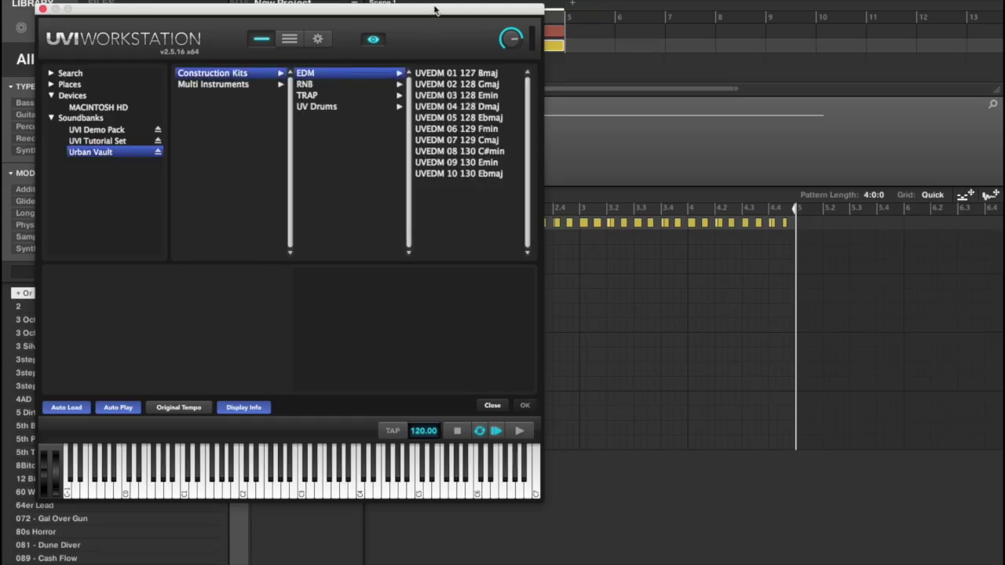
Check which construction kit Group A1's UVI Workstation uses, and close its window
{"action": "left_click_drag", "start_coordinate": [436, 9], "coordinate": [531, 163]}
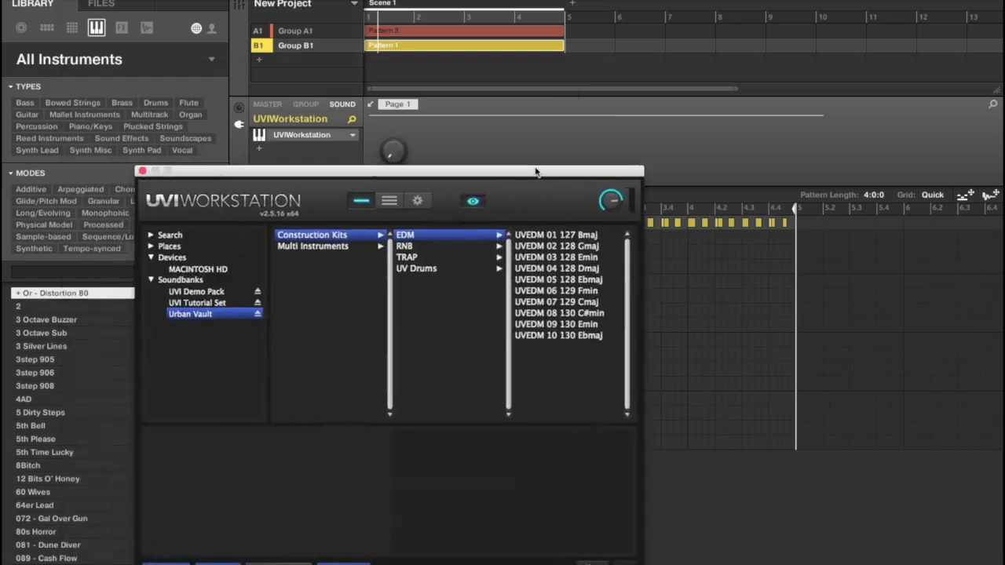
{"action": "left_click", "coordinate": [306, 33]}
{"action": "double_click", "coordinate": [303, 138]}
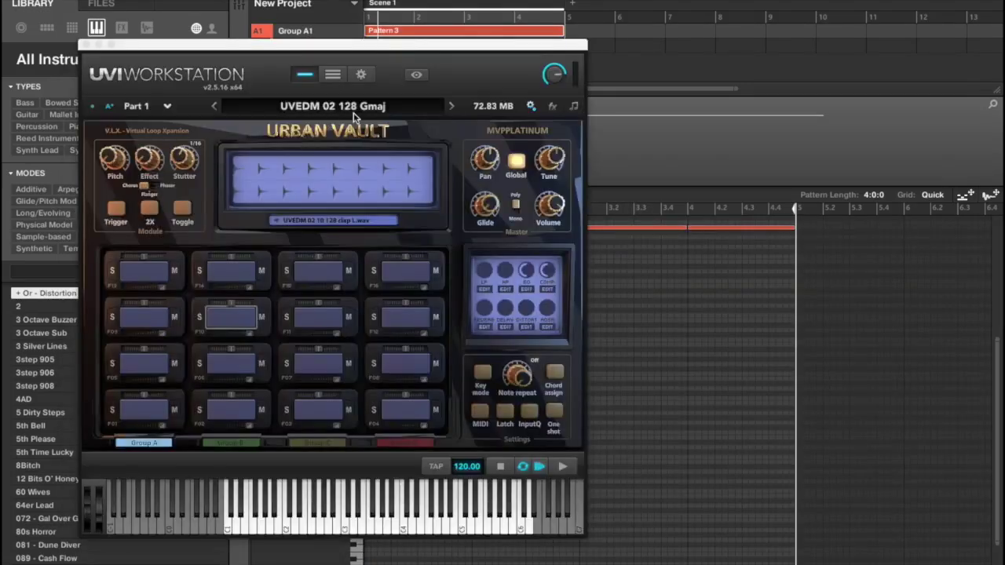
{"action": "left_click", "coordinate": [87, 45]}
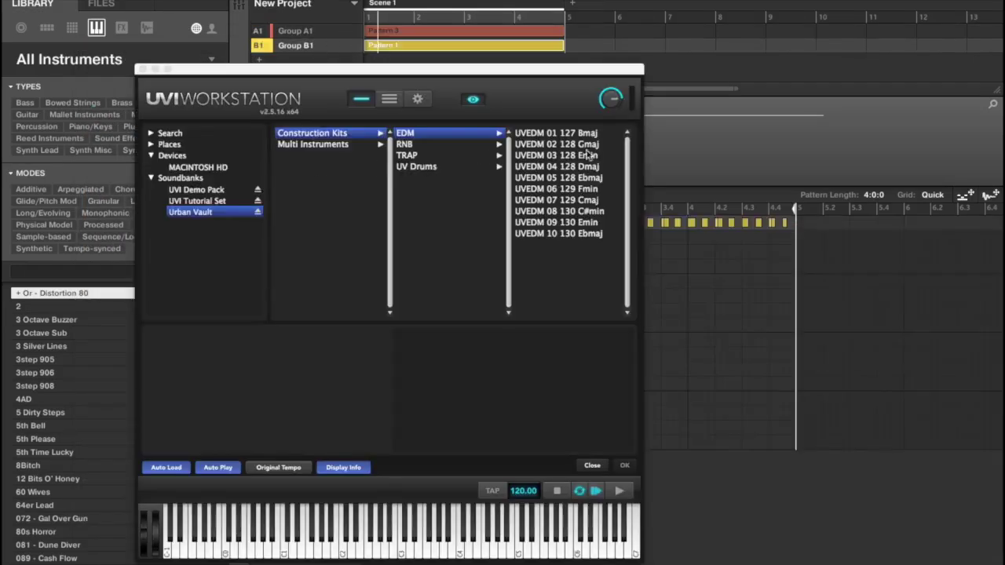
Load the UVEDM 02 128 Gmaj kit for Group B1, stop the drum playback and close the plug-in window
{"action": "left_click", "coordinate": [563, 147]}
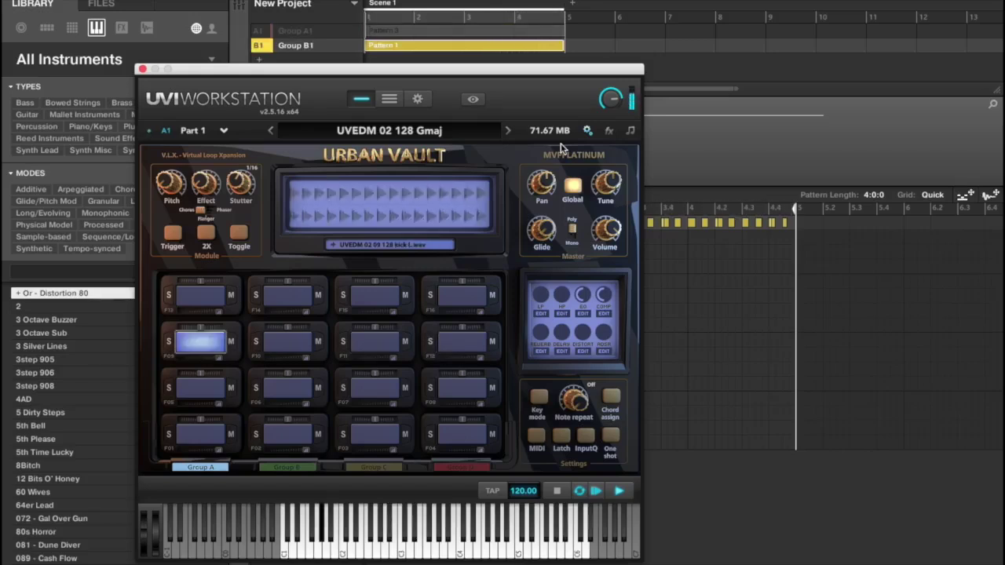
{"action": "key", "text": "space"}
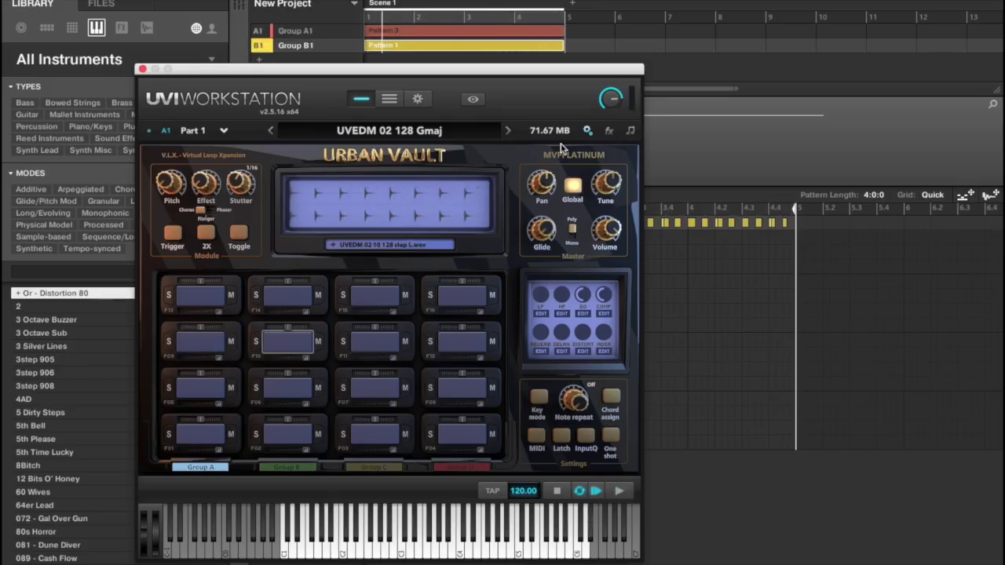
{"action": "left_click", "coordinate": [142, 69]}
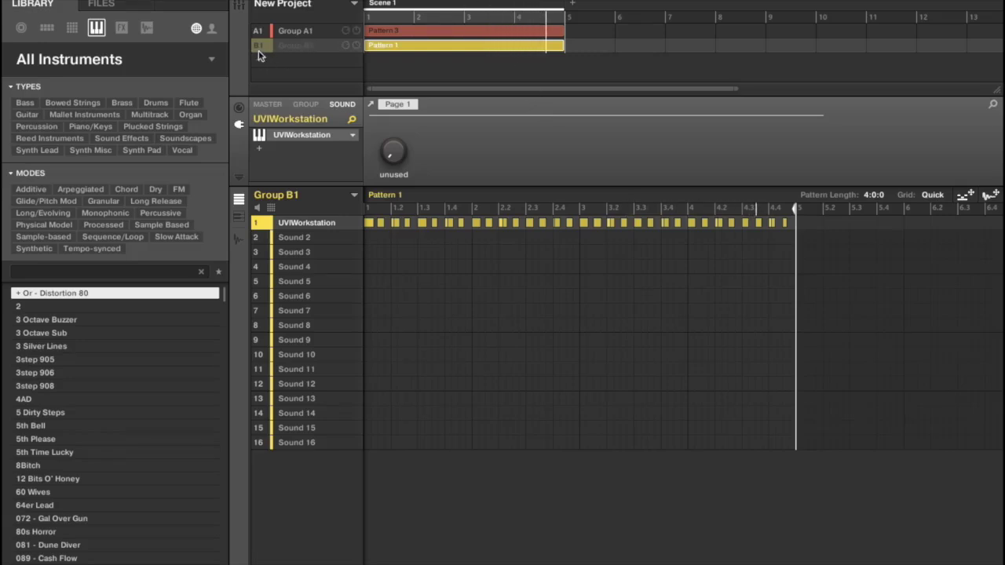
Reopen Group A1's UVI Workstation and switch on the Toggle module effect for the playing Group C synth loop
{"action": "left_click", "coordinate": [313, 36]}
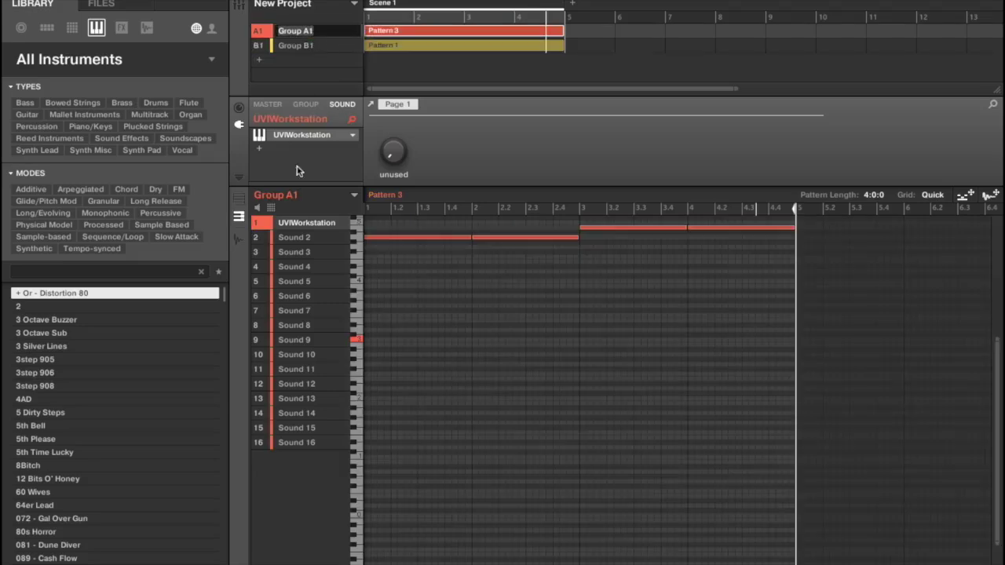
{"action": "left_click", "coordinate": [295, 135]}
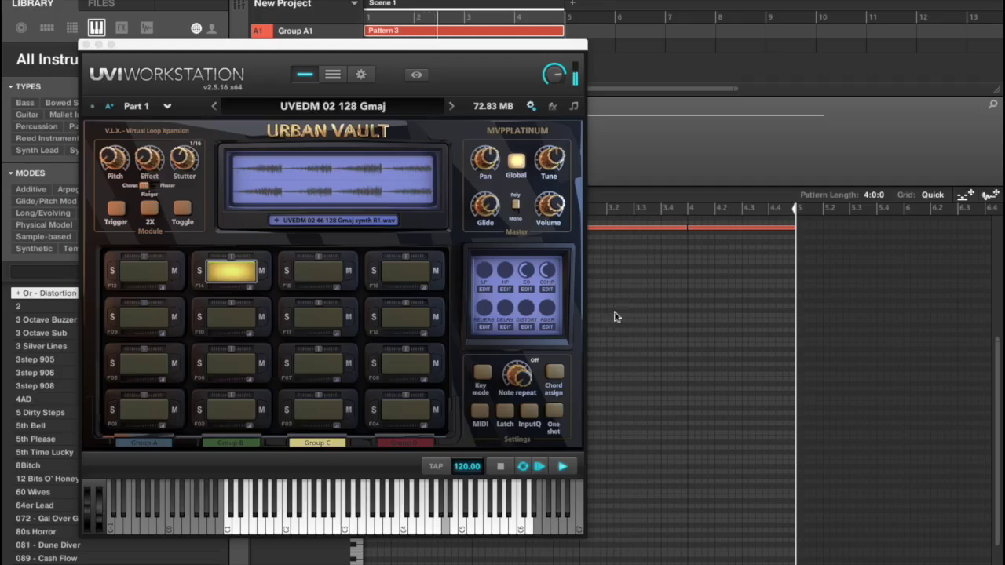
{"action": "left_click", "coordinate": [186, 218]}
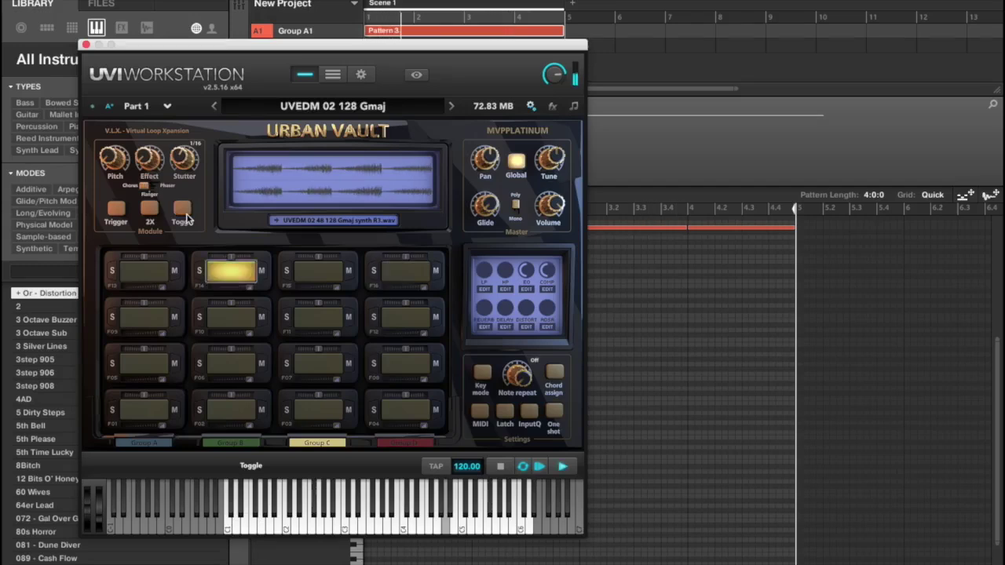
{"action": "left_click", "coordinate": [186, 218]}
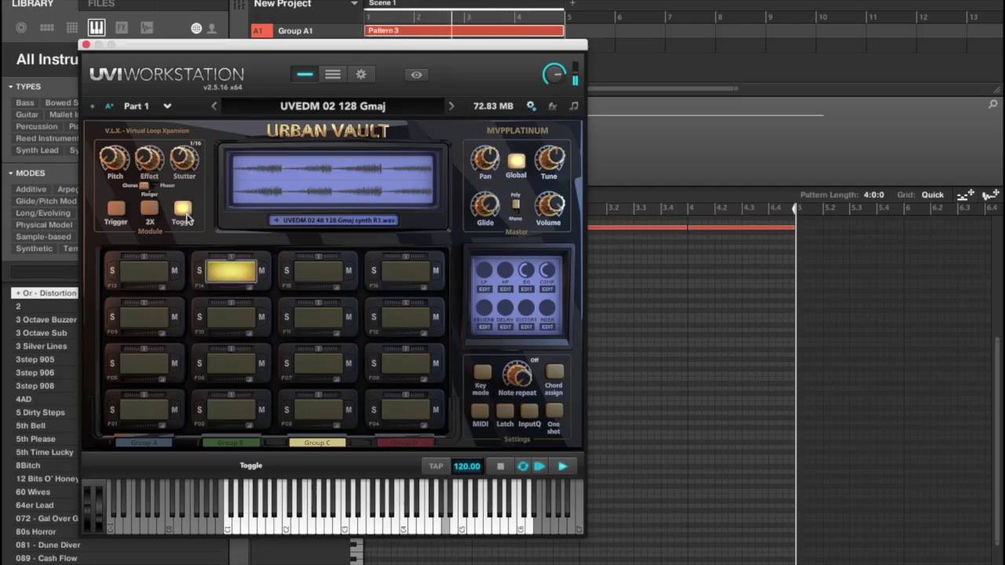